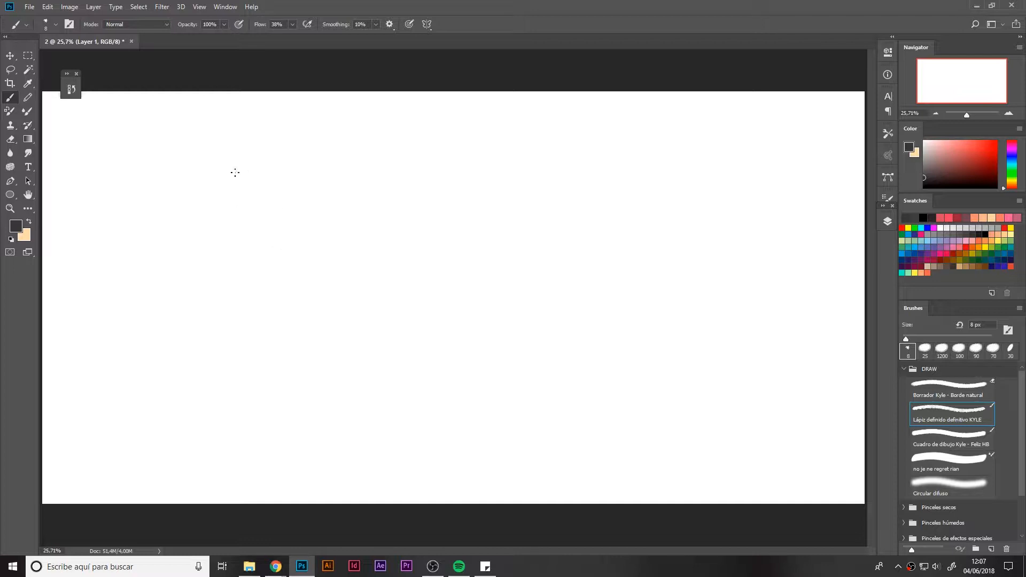
{"action": "left_click_drag", "start_coordinate": [229, 180], "coordinate": [277, 235]}
{"action": "key", "text": "ctrl+z"}
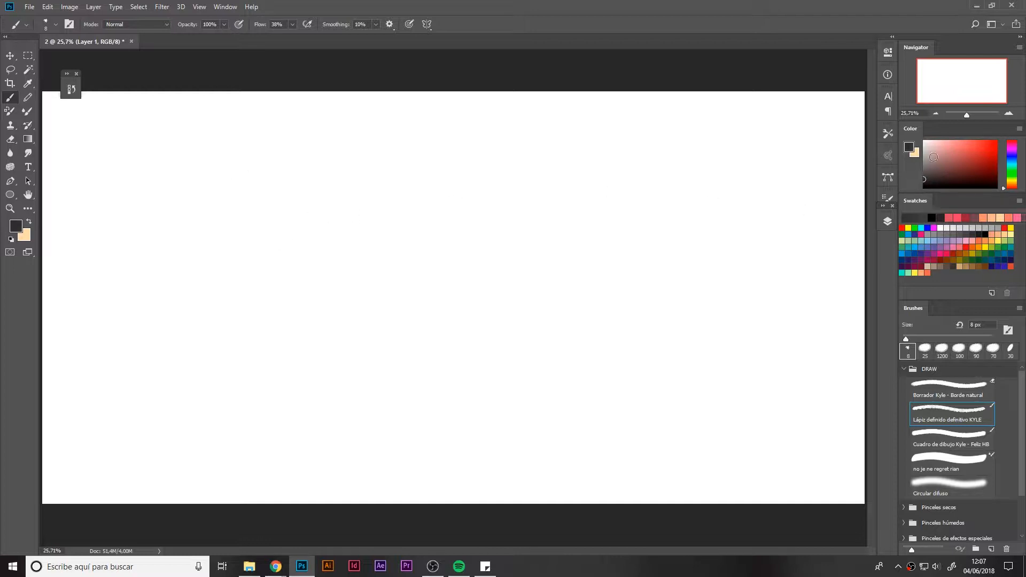
{"action": "left_click", "coordinate": [1008, 113]}
{"action": "left_click_drag", "start_coordinate": [971, 91], "coordinate": [929, 88]}
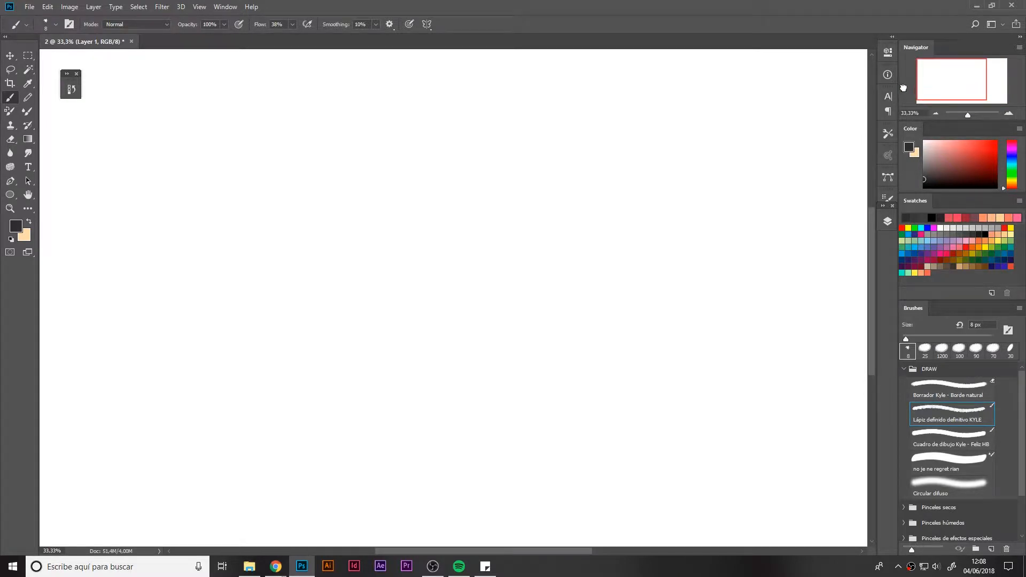
{"action": "mouse_move", "coordinate": [204, 124]}
{"action": "left_mouse_down"}
{"action": "mouse_move", "coordinate": [222, 140]}
{"action": "mouse_move", "coordinate": [217, 163]}
{"action": "left_mouse_up"}
{"action": "key", "text": "ctrl+z"}
Increase the pencil brush size to 15 px.
{"action": "key", "text": "bracketright"}
{"action": "key", "text": "bracketright"}
{"action": "key", "text": "bracketright"}
{"action": "mouse_move", "coordinate": [224, 119]}
{"action": "left_mouse_down"}
{"action": "mouse_move", "coordinate": [247, 168]}
{"action": "mouse_move", "coordinate": [278, 168]}
{"action": "left_mouse_up"}
{"action": "key", "text": "ctrl+z"}
{"action": "mouse_move", "coordinate": [253, 99]}
{"action": "left_mouse_down"}
{"action": "mouse_move", "coordinate": [222, 130]}
{"action": "mouse_move", "coordinate": [223, 171]}
{"action": "mouse_move", "coordinate": [237, 202]}
{"action": "mouse_move", "coordinate": [321, 201]}
{"action": "mouse_move", "coordinate": [323, 231]}
{"action": "left_mouse_up"}
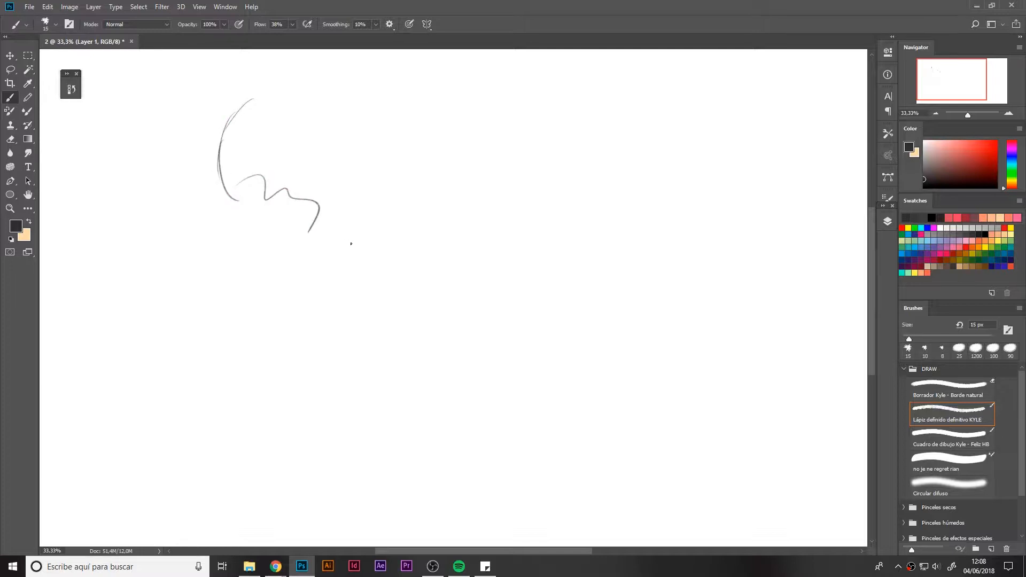
{"action": "key", "text": "ctrl+alt+z"}
{"action": "key", "text": "ctrl+alt+z"}
{"action": "key", "text": "ctrl+alt+z"}
{"action": "key", "text": "ctrl+alt+z"}
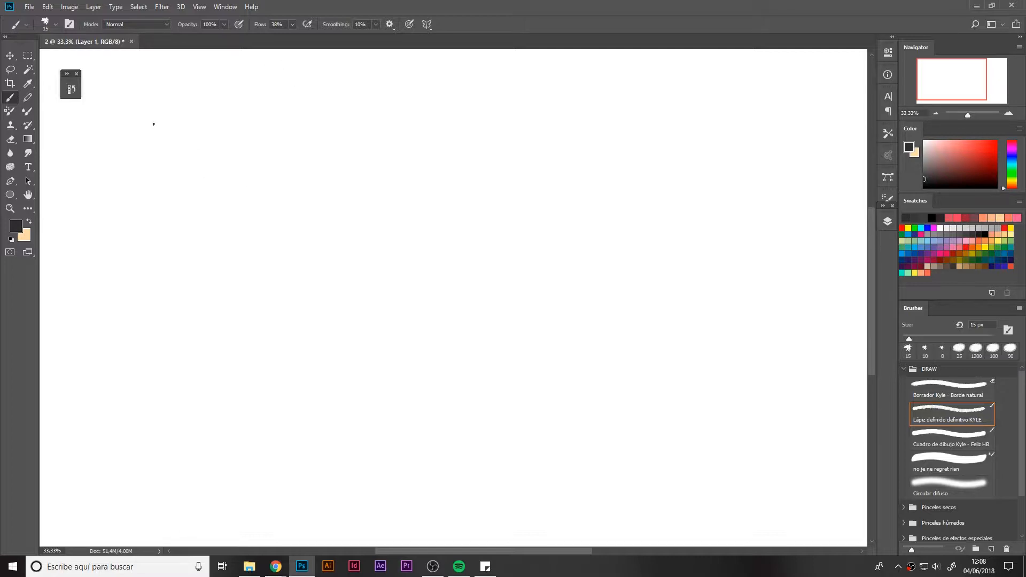
Handwrite the heading "ALIEN SPECIES" near the upper-left corner of the canvas.
{"action": "mouse_move", "coordinate": [155, 124]}
{"action": "left_mouse_down"}
{"action": "mouse_move", "coordinate": [172, 126]}
{"action": "mouse_move", "coordinate": [171, 113]}
{"action": "left_mouse_up"}
{"action": "left_click_drag", "start_coordinate": [181, 109], "coordinate": [192, 121]}
{"action": "left_click_drag", "start_coordinate": [196, 116], "coordinate": [211, 113]}
{"action": "mouse_move", "coordinate": [206, 121]}
{"action": "left_mouse_down"}
{"action": "mouse_move", "coordinate": [217, 109]}
{"action": "mouse_move", "coordinate": [225, 117]}
{"action": "left_mouse_up"}
{"action": "mouse_move", "coordinate": [247, 104]}
{"action": "left_mouse_down"}
{"action": "mouse_move", "coordinate": [238, 119]}
{"action": "mouse_move", "coordinate": [254, 106]}
{"action": "mouse_move", "coordinate": [261, 113]}
{"action": "left_mouse_up"}
{"action": "mouse_move", "coordinate": [267, 105]}
{"action": "left_mouse_down"}
{"action": "mouse_move", "coordinate": [267, 120]}
{"action": "mouse_move", "coordinate": [282, 119]}
{"action": "left_mouse_up"}
{"action": "left_click_drag", "start_coordinate": [286, 105], "coordinate": [286, 118]}
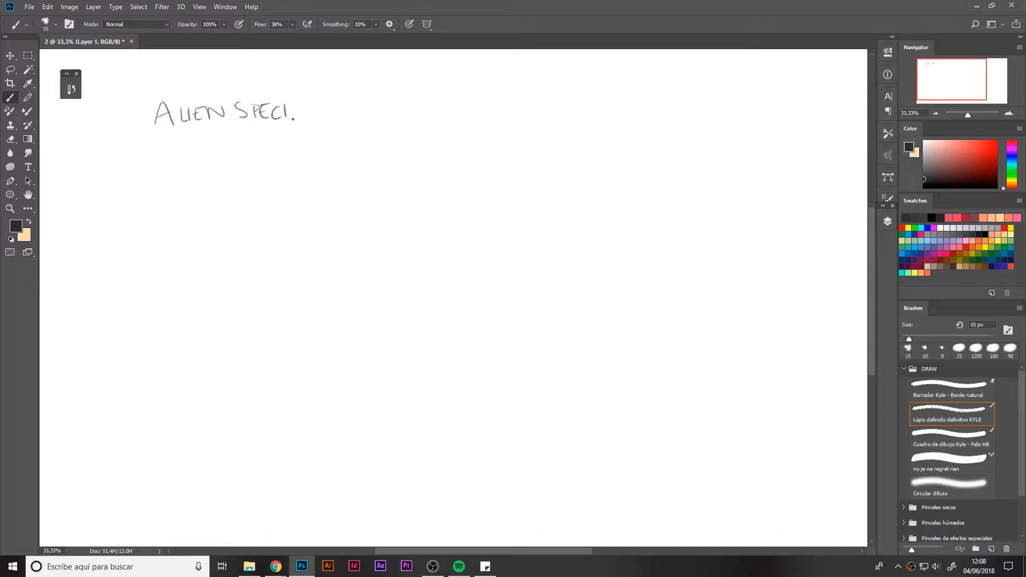
{"action": "left_click_drag", "start_coordinate": [294, 105], "coordinate": [309, 118]}
Frame the heading "ALIEN SPECIES" with a hand-drawn rectangle and erase the line ends that overshoot its corners.
{"action": "left_click_drag", "start_coordinate": [144, 134], "coordinate": [334, 132]}
{"action": "mouse_move", "coordinate": [146, 89]}
{"action": "left_mouse_down"}
{"action": "mouse_move", "coordinate": [330, 90]}
{"action": "mouse_move", "coordinate": [329, 136]}
{"action": "left_mouse_up"}
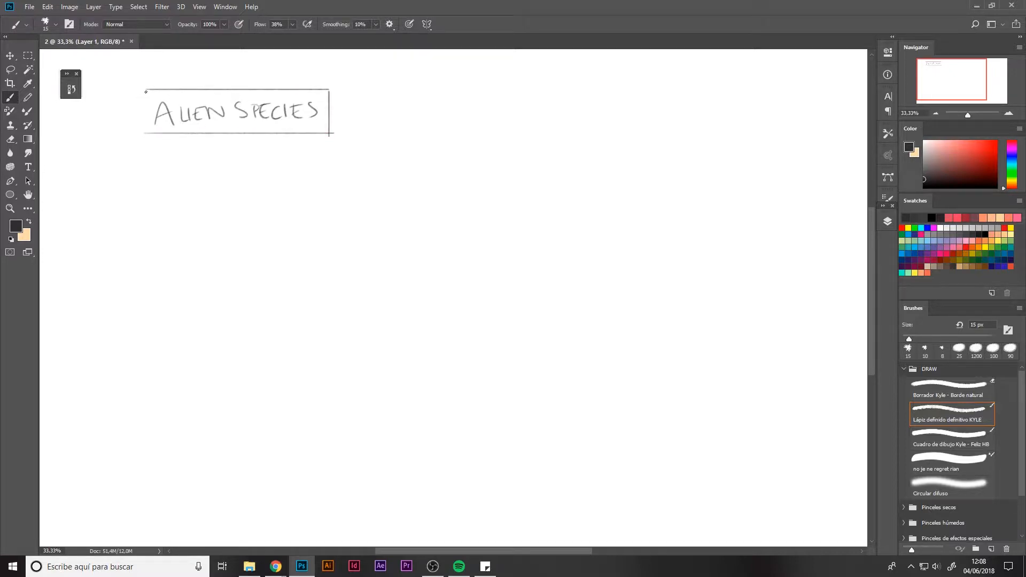
{"action": "left_click_drag", "start_coordinate": [146, 92], "coordinate": [148, 140]}
{"action": "key", "text": "e"}
{"action": "left_click_drag", "start_coordinate": [337, 129], "coordinate": [327, 137]}
{"action": "left_click_drag", "start_coordinate": [141, 140], "coordinate": [143, 138]}
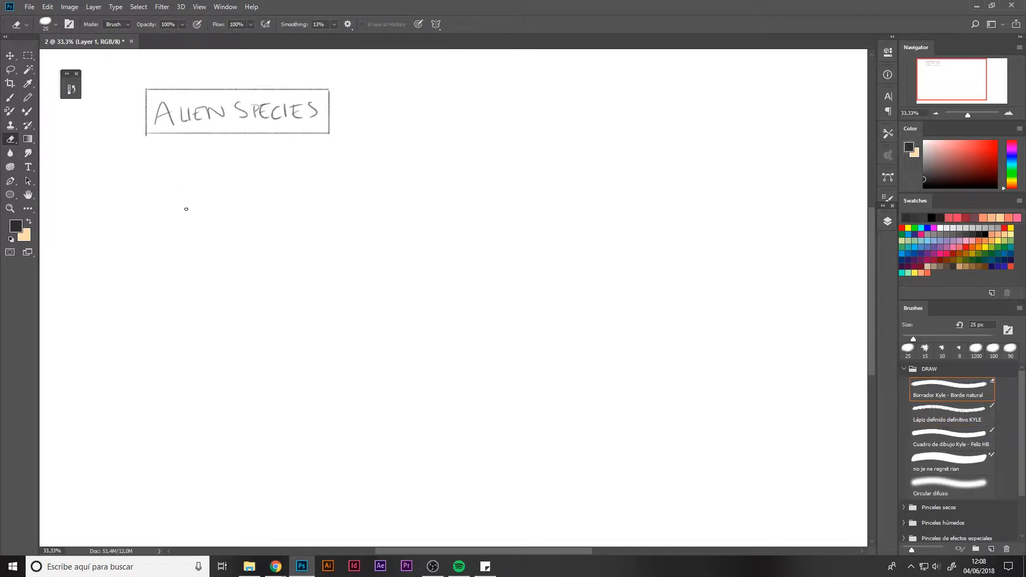
Handwrite the first arrow bullet "Good /Evil" below the framed heading.
{"action": "key", "text": "b"}
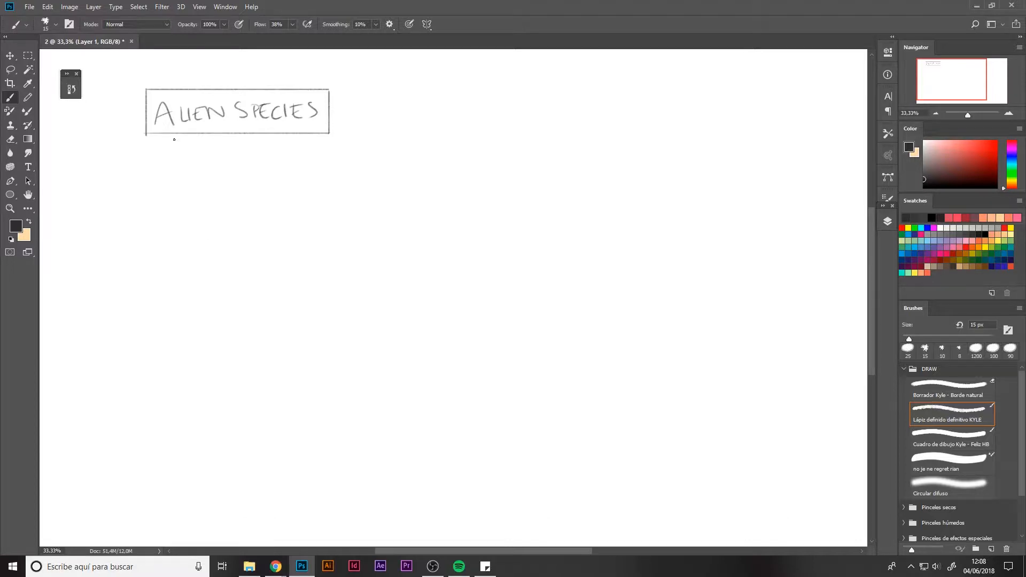
{"action": "mouse_move", "coordinate": [136, 163]}
{"action": "left_mouse_down"}
{"action": "mouse_move", "coordinate": [209, 151]}
{"action": "mouse_move", "coordinate": [213, 162]}
{"action": "mouse_move", "coordinate": [247, 156]}
{"action": "left_mouse_up"}
{"action": "left_click_drag", "start_coordinate": [237, 162], "coordinate": [277, 168]}
Handwrite the second arrow bullet "Planet (nature)" below "Good /Evil".
{"action": "left_click_drag", "start_coordinate": [135, 190], "coordinate": [153, 194]}
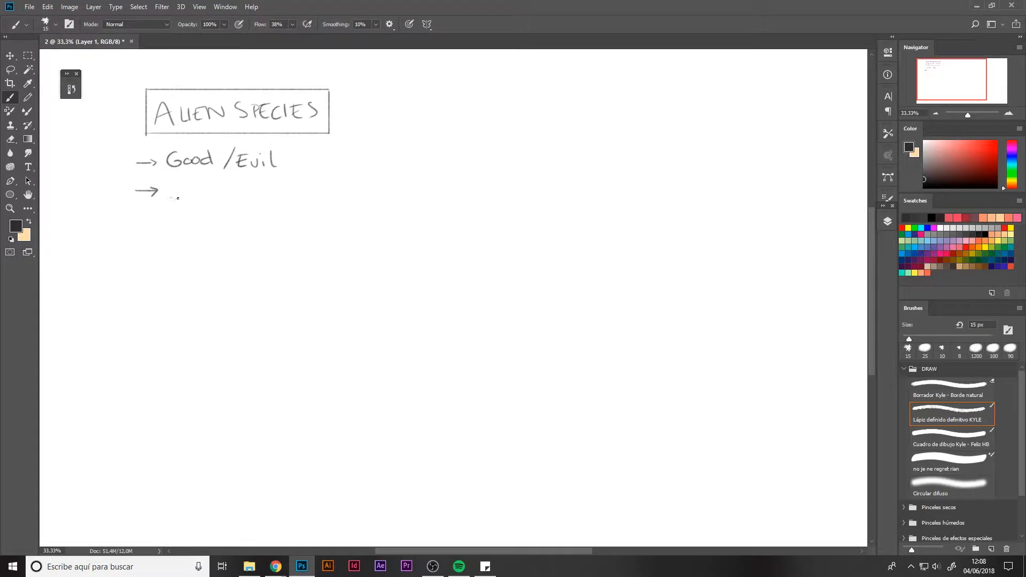
{"action": "mouse_move", "coordinate": [171, 179]}
{"action": "left_mouse_down"}
{"action": "mouse_move", "coordinate": [171, 198]}
{"action": "mouse_move", "coordinate": [186, 197]}
{"action": "left_mouse_up"}
{"action": "left_click_drag", "start_coordinate": [196, 189], "coordinate": [200, 197]}
{"action": "left_click_drag", "start_coordinate": [202, 187], "coordinate": [227, 197]}
{"action": "mouse_move", "coordinate": [228, 181]}
{"action": "left_mouse_down"}
{"action": "mouse_move", "coordinate": [230, 197]}
{"action": "mouse_move", "coordinate": [237, 182]}
{"action": "mouse_move", "coordinate": [252, 201]}
{"action": "mouse_move", "coordinate": [285, 197]}
{"action": "mouse_move", "coordinate": [289, 184]}
{"action": "left_mouse_up"}
{"action": "left_click_drag", "start_coordinate": [291, 187], "coordinate": [304, 193]}
{"action": "mouse_move", "coordinate": [305, 192]}
{"action": "left_mouse_down"}
{"action": "mouse_move", "coordinate": [312, 181]}
{"action": "mouse_move", "coordinate": [319, 188]}
{"action": "left_mouse_up"}
{"action": "left_click_drag", "start_coordinate": [321, 170], "coordinate": [325, 196]}
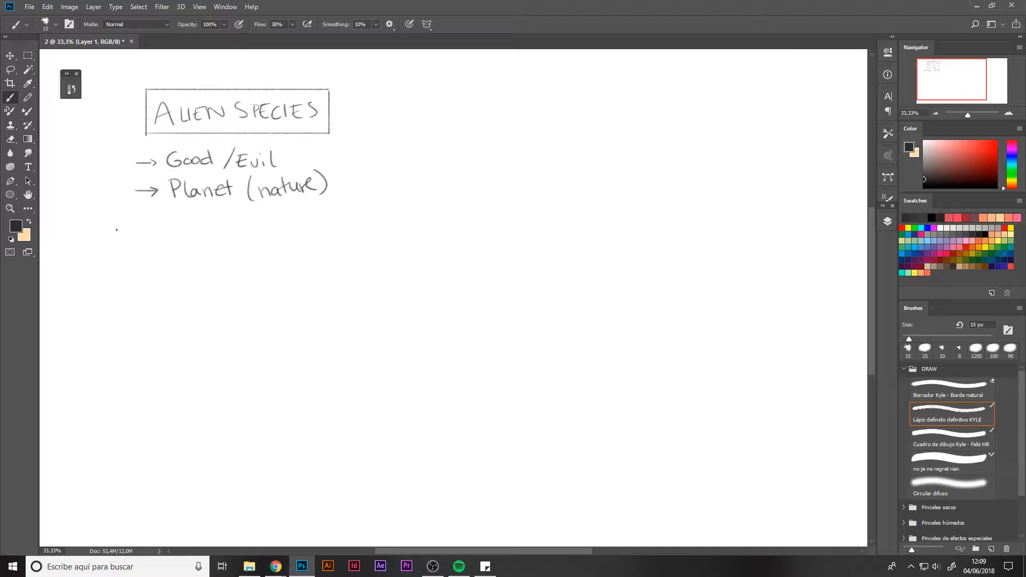
Add the arrow bullet "Anatomy" and link it with a curved arrow to the word "nature", underlining that word.
{"action": "left_click_drag", "start_coordinate": [151, 227], "coordinate": [155, 231]}
{"action": "left_click_drag", "start_coordinate": [174, 230], "coordinate": [187, 225]}
{"action": "left_click_drag", "start_coordinate": [189, 231], "coordinate": [217, 230]}
{"action": "mouse_move", "coordinate": [214, 211]}
{"action": "left_mouse_down"}
{"action": "mouse_move", "coordinate": [219, 231]}
{"action": "mouse_move", "coordinate": [219, 220]}
{"action": "left_mouse_up"}
{"action": "mouse_move", "coordinate": [223, 223]}
{"action": "left_mouse_down"}
{"action": "mouse_move", "coordinate": [246, 219]}
{"action": "mouse_move", "coordinate": [262, 246]}
{"action": "mouse_move", "coordinate": [254, 244]}
{"action": "mouse_move", "coordinate": [313, 200]}
{"action": "left_mouse_up"}
{"action": "key", "text": "e"}
{"action": "key", "text": "b"}
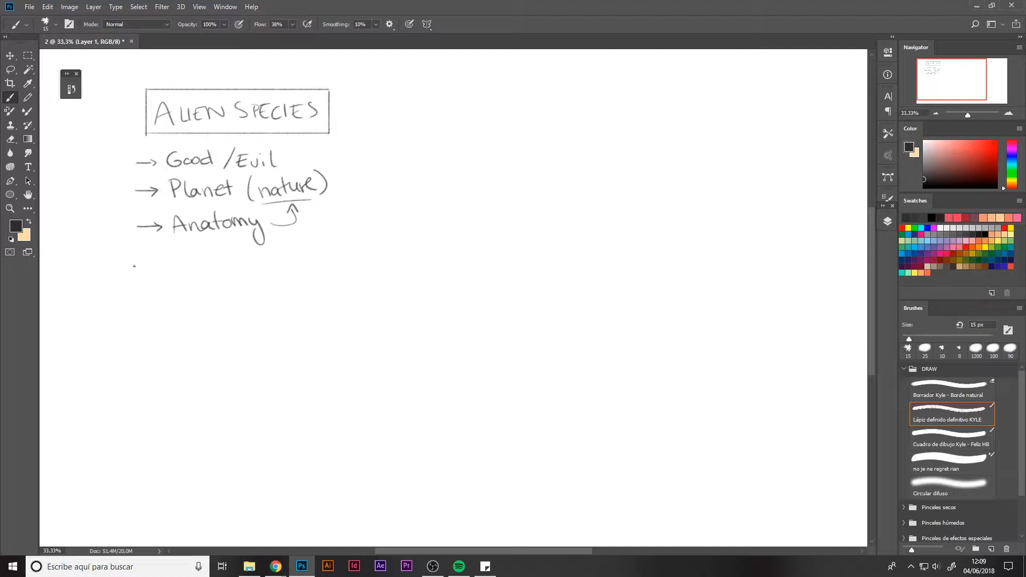
Handwrite the fourth arrow bullet "color, skin..." below "Anatomy".
{"action": "mouse_move", "coordinate": [135, 264]}
{"action": "left_mouse_down"}
{"action": "mouse_move", "coordinate": [204, 267]}
{"action": "mouse_move", "coordinate": [231, 253]}
{"action": "mouse_move", "coordinate": [241, 268]}
{"action": "left_mouse_up"}
{"action": "left_click_drag", "start_coordinate": [268, 255], "coordinate": [255, 265]}
{"action": "mouse_move", "coordinate": [274, 247]}
{"action": "left_mouse_down"}
{"action": "mouse_move", "coordinate": [272, 265]}
{"action": "mouse_move", "coordinate": [292, 262]}
{"action": "left_mouse_up"}
{"action": "left_click_drag", "start_coordinate": [295, 262], "coordinate": [305, 256]}
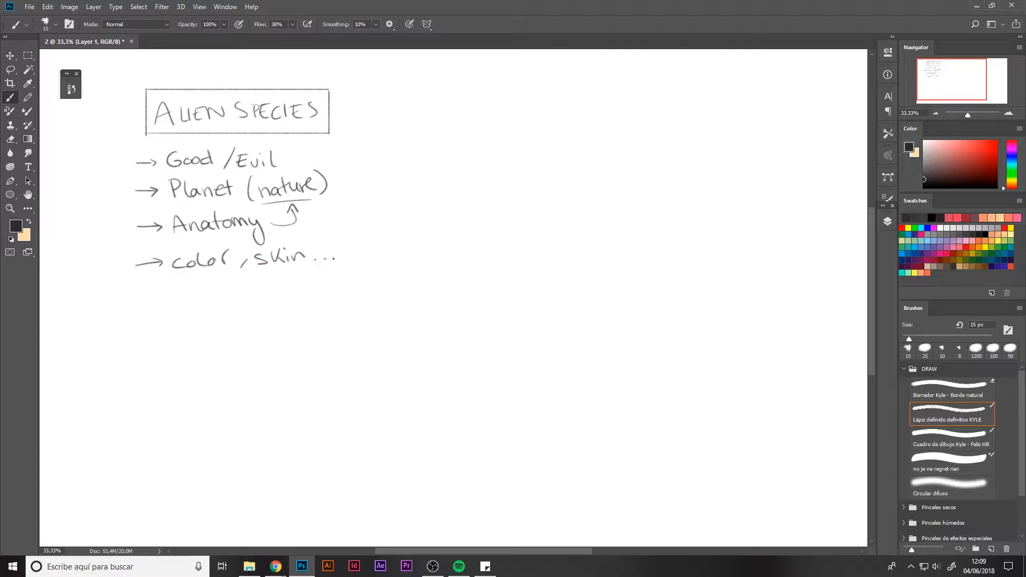
Draw a large rectangle around the heading and all four bullets, closing its upper-left corner and erasing the overshooting lines.
{"action": "left_click_drag", "start_coordinate": [121, 90], "coordinate": [133, 311]}
{"action": "key", "text": "ctrl+z"}
{"action": "mouse_move", "coordinate": [121, 90]}
{"action": "left_mouse_down"}
{"action": "mouse_move", "coordinate": [135, 286]}
{"action": "mouse_move", "coordinate": [120, 286]}
{"action": "mouse_move", "coordinate": [353, 285]}
{"action": "left_mouse_up"}
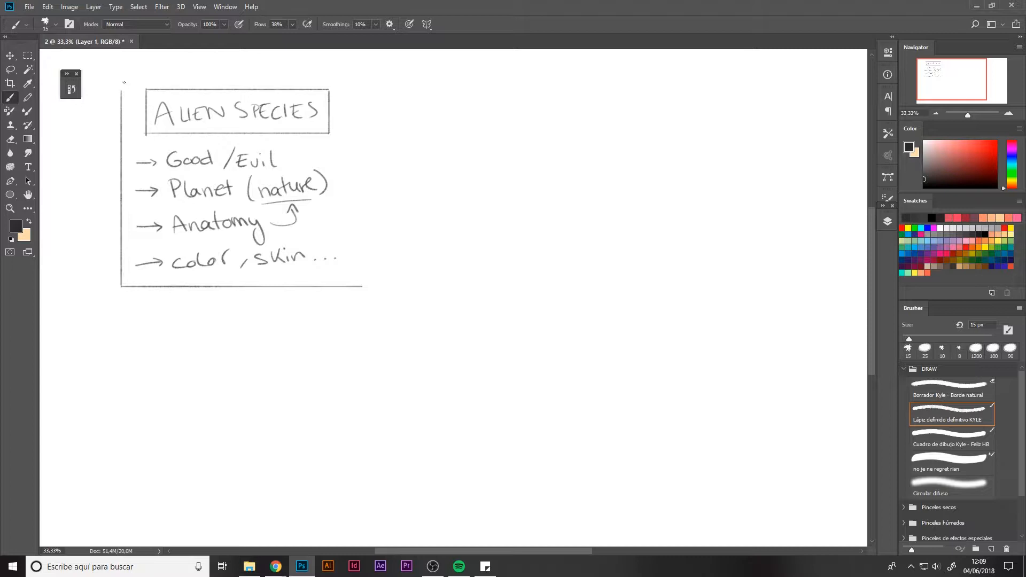
{"action": "mouse_move", "coordinate": [131, 76]}
{"action": "left_mouse_down"}
{"action": "mouse_move", "coordinate": [351, 76]}
{"action": "mouse_move", "coordinate": [348, 306]}
{"action": "mouse_move", "coordinate": [349, 292]}
{"action": "mouse_move", "coordinate": [362, 287]}
{"action": "left_mouse_up"}
{"action": "key", "text": "e"}
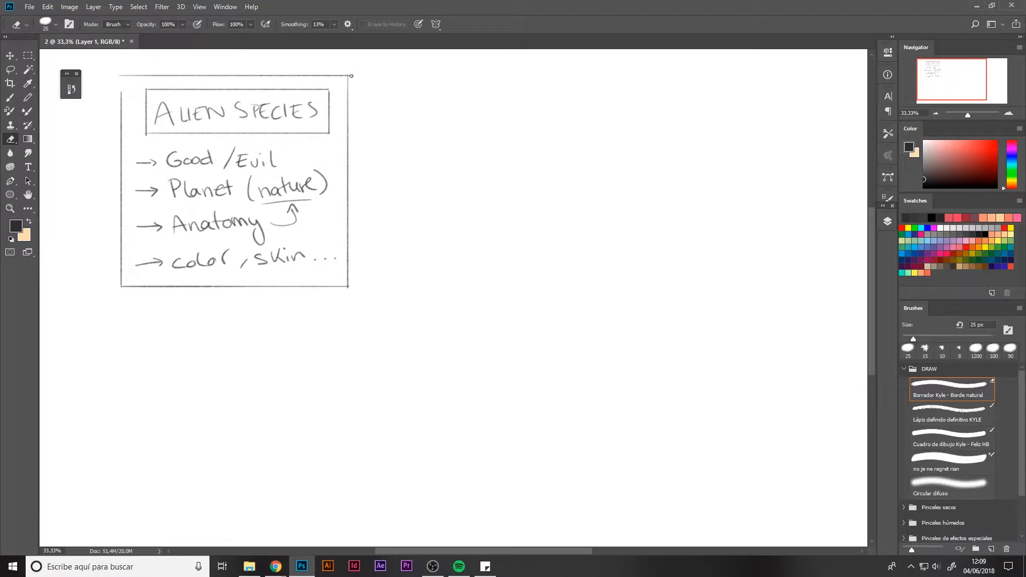
{"action": "key", "text": "b"}
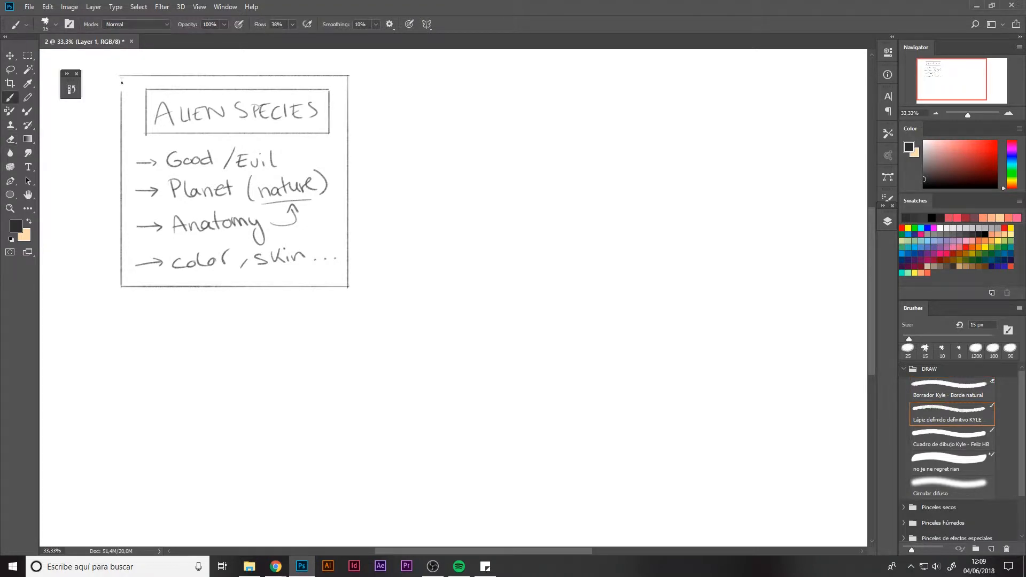
{"action": "left_click_drag", "start_coordinate": [122, 78], "coordinate": [121, 110]}
{"action": "key", "text": "e"}
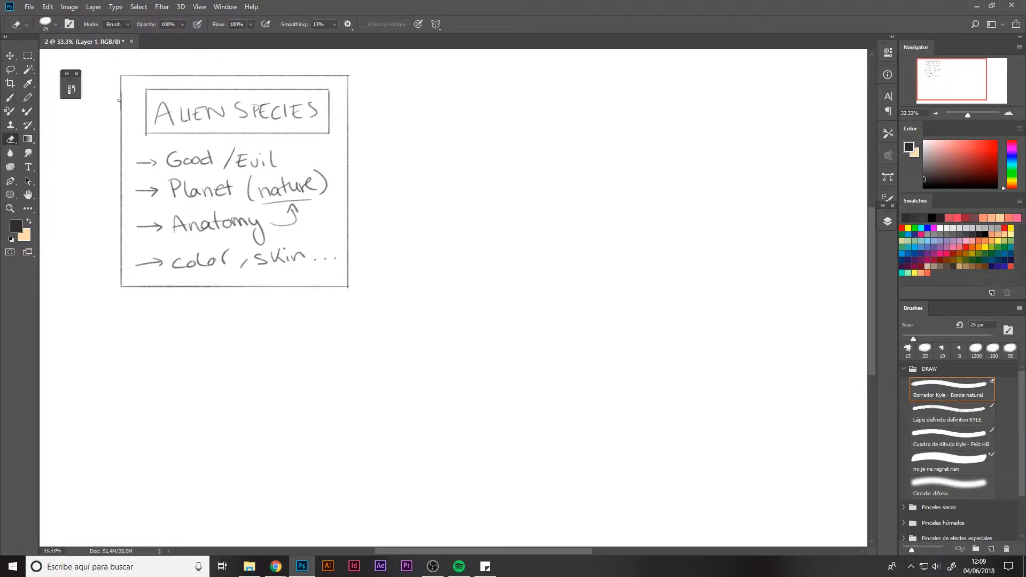
{"action": "key", "text": "b"}
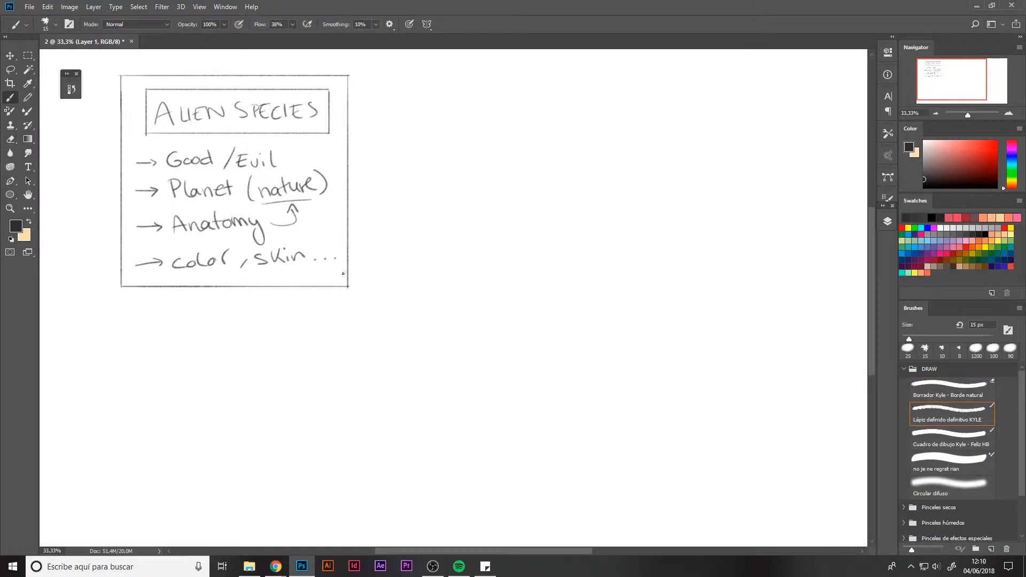
Select the whole framed note with a rectangular marquee, scale it down slightly with Free Transform, and deselect it.
{"action": "key", "text": "m"}
{"action": "mouse_move", "coordinate": [399, 354]}
{"action": "left_mouse_down"}
{"action": "mouse_move", "coordinate": [87, 101]}
{"action": "mouse_move", "coordinate": [101, 71]}
{"action": "left_mouse_up"}
{"action": "key", "text": "ctrl+t"}
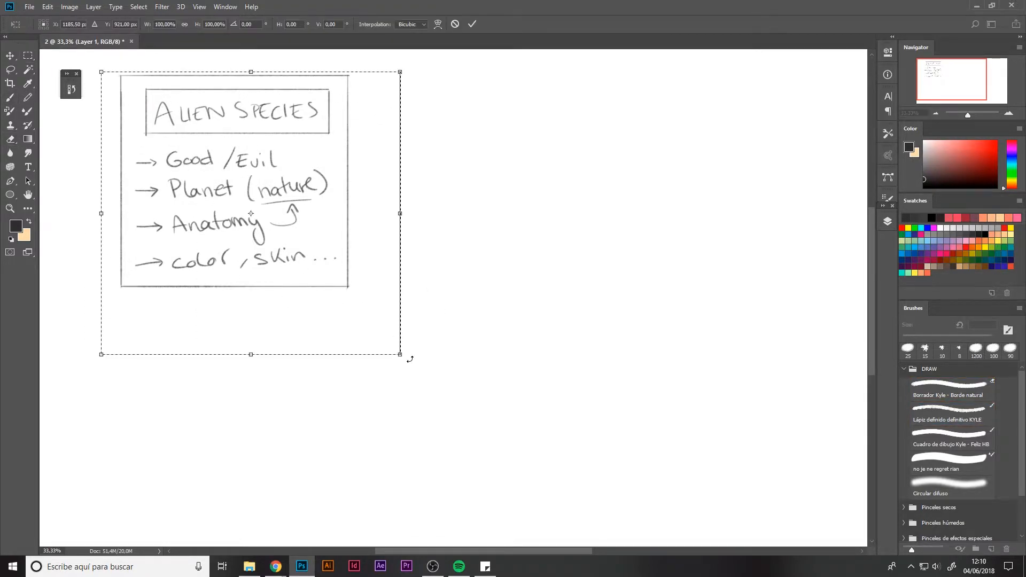
{"action": "left_click_drag", "start_coordinate": [401, 352], "coordinate": [357, 316]}
{"action": "key", "text": "Return"}
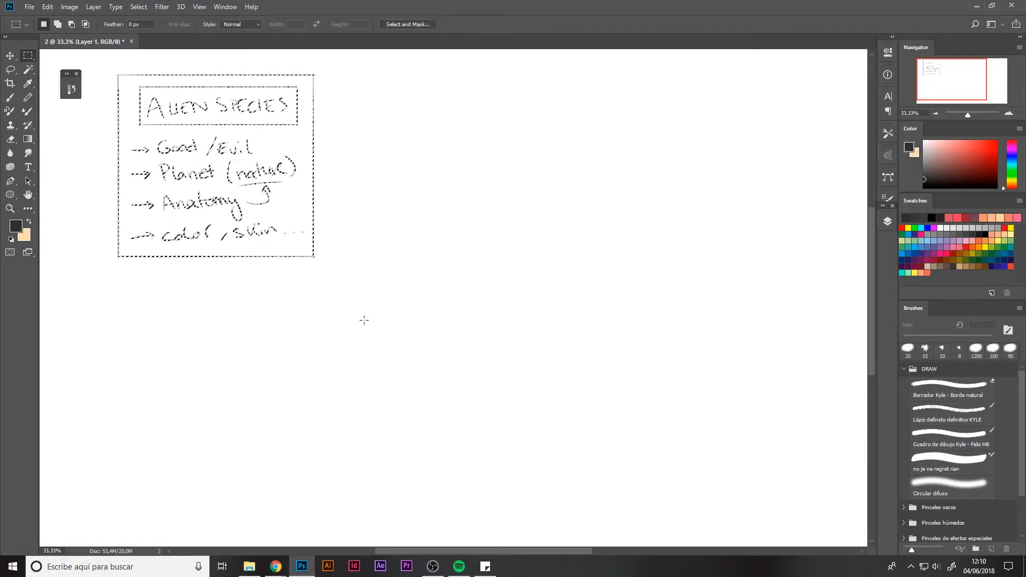
{"action": "key", "text": "ctrl+d"}
Select the framed note again, shrink it further and move it into the upper-left corner of the canvas.
{"action": "double_click", "coordinate": [28, 194]}
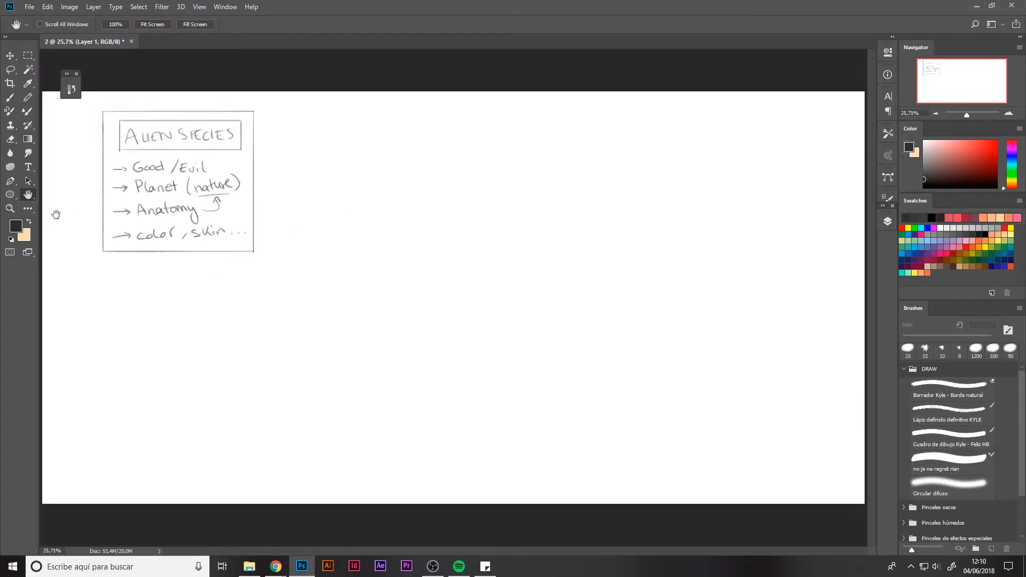
{"action": "key", "text": "m"}
{"action": "mouse_move", "coordinate": [264, 307]}
{"action": "left_mouse_down"}
{"action": "mouse_move", "coordinate": [266, 290]}
{"action": "mouse_move", "coordinate": [82, 93]}
{"action": "mouse_move", "coordinate": [91, 103]}
{"action": "left_mouse_up"}
{"action": "key", "text": "ctrl+t"}
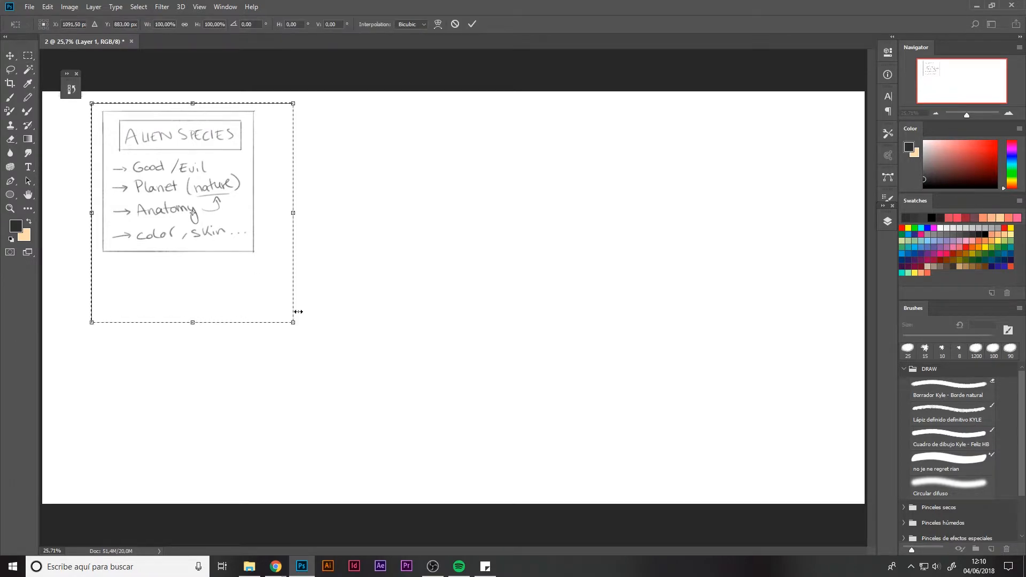
{"action": "left_click_drag", "start_coordinate": [298, 312], "coordinate": [263, 274]}
{"action": "left_click_drag", "start_coordinate": [206, 178], "coordinate": [163, 172]}
{"action": "key", "text": "Return"}
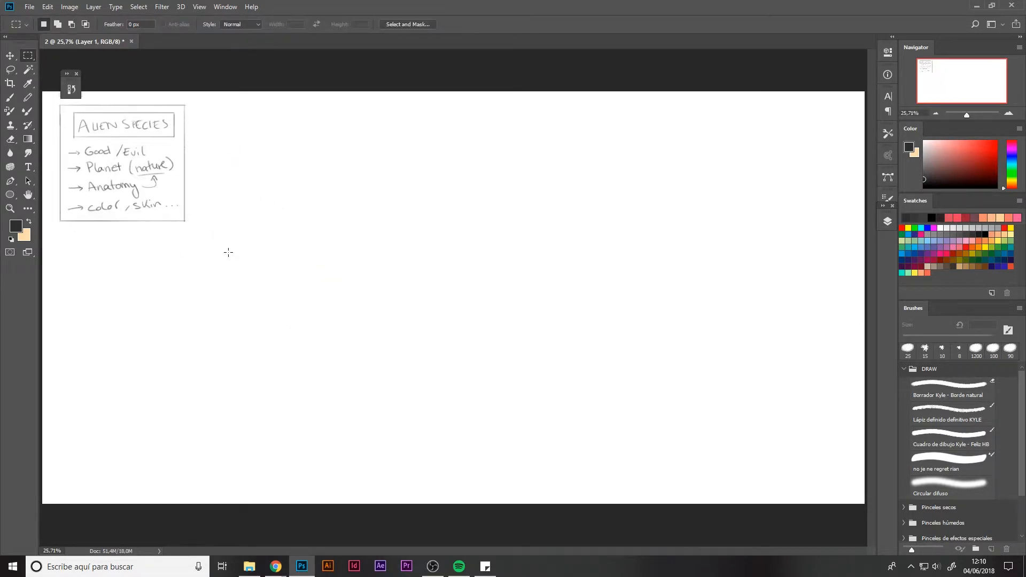
Circle "Good /Evil" with the brush and lead an arrow from it to a brace listing "HUMANOID" and "≅ animals".
{"action": "key", "text": "b"}
{"action": "key", "text": "ctrl+plus"}
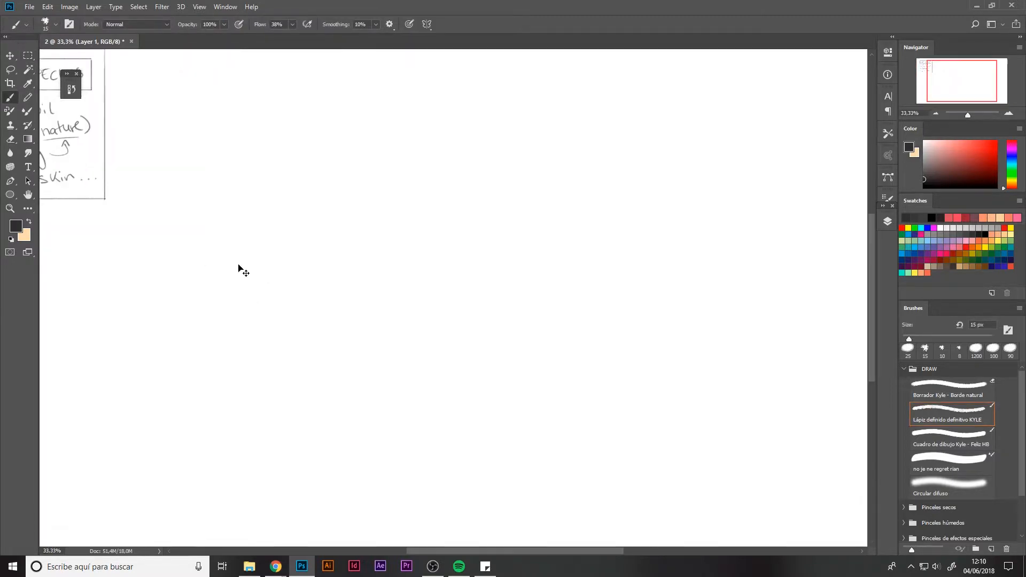
{"action": "mouse_move", "coordinate": [262, 227]}
{"action": "left_mouse_down"}
{"action": "mouse_move", "coordinate": [334, 334]}
{"action": "mouse_move", "coordinate": [359, 278]}
{"action": "left_mouse_up"}
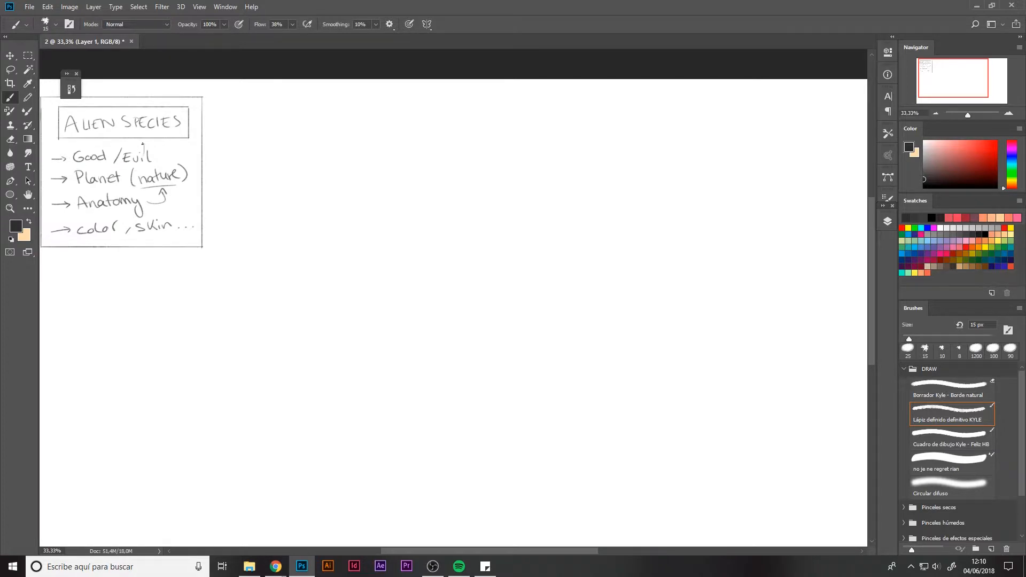
{"action": "mouse_move", "coordinate": [143, 143]}
{"action": "left_mouse_down"}
{"action": "mouse_move", "coordinate": [160, 150]}
{"action": "mouse_move", "coordinate": [115, 140]}
{"action": "mouse_move", "coordinate": [227, 117]}
{"action": "mouse_move", "coordinate": [244, 123]}
{"action": "mouse_move", "coordinate": [246, 158]}
{"action": "left_mouse_up"}
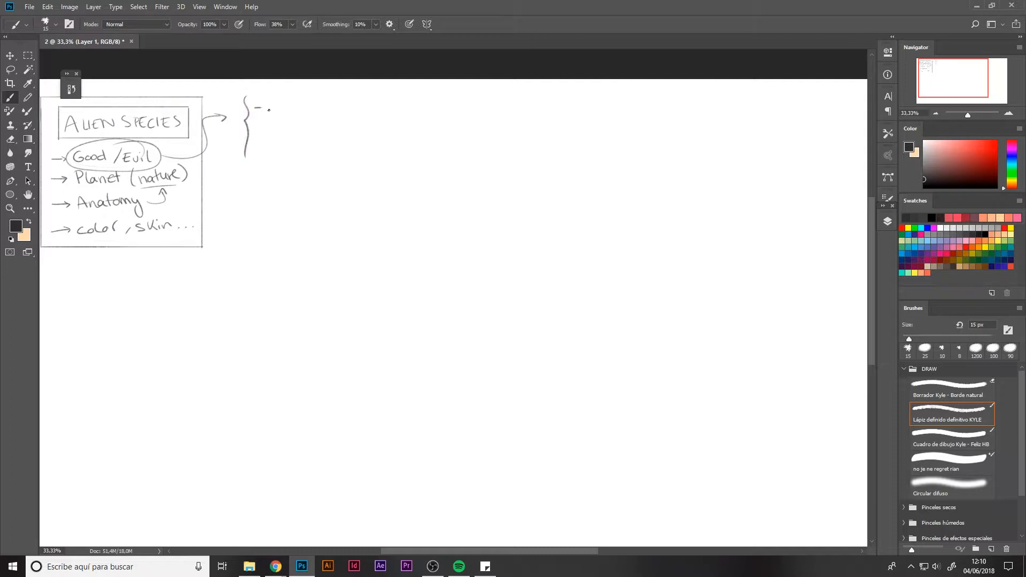
{"action": "mouse_move", "coordinate": [266, 101]}
{"action": "left_mouse_down"}
{"action": "mouse_move", "coordinate": [273, 114]}
{"action": "mouse_move", "coordinate": [349, 105]}
{"action": "left_mouse_up"}
{"action": "left_click_drag", "start_coordinate": [255, 142], "coordinate": [349, 141]}
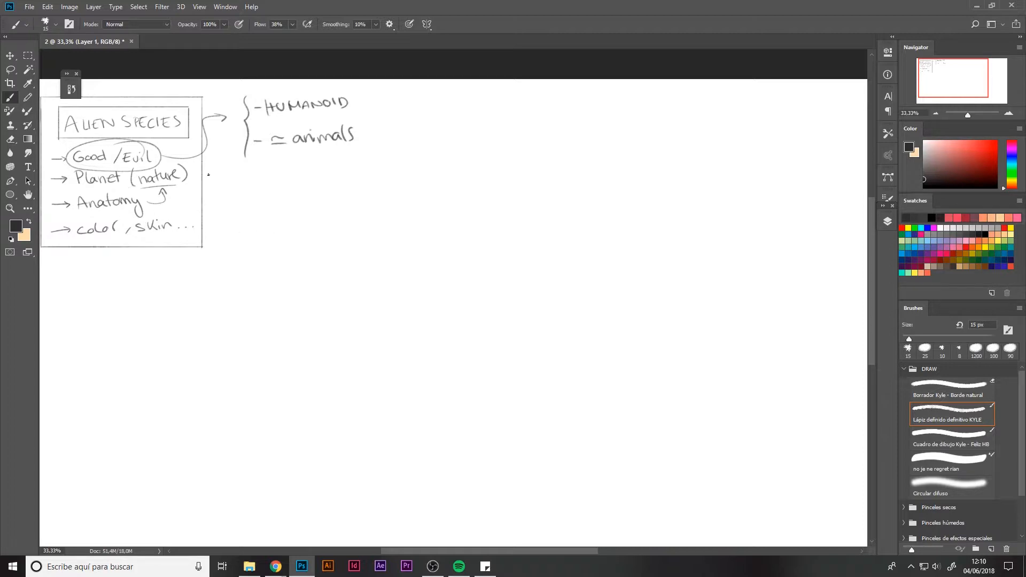
Draw an arrow from "nature" to a new heading "ELEMENTS" and list "WATER", "AIR" and "EARTH" as bullets beneath it.
{"action": "mouse_move", "coordinate": [185, 176]}
{"action": "left_mouse_down"}
{"action": "mouse_move", "coordinate": [249, 176]}
{"action": "mouse_move", "coordinate": [245, 183]}
{"action": "left_mouse_up"}
{"action": "mouse_move", "coordinate": [265, 162]}
{"action": "left_mouse_down"}
{"action": "mouse_move", "coordinate": [265, 172]}
{"action": "mouse_move", "coordinate": [283, 171]}
{"action": "mouse_move", "coordinate": [350, 158]}
{"action": "mouse_move", "coordinate": [348, 170]}
{"action": "left_mouse_up"}
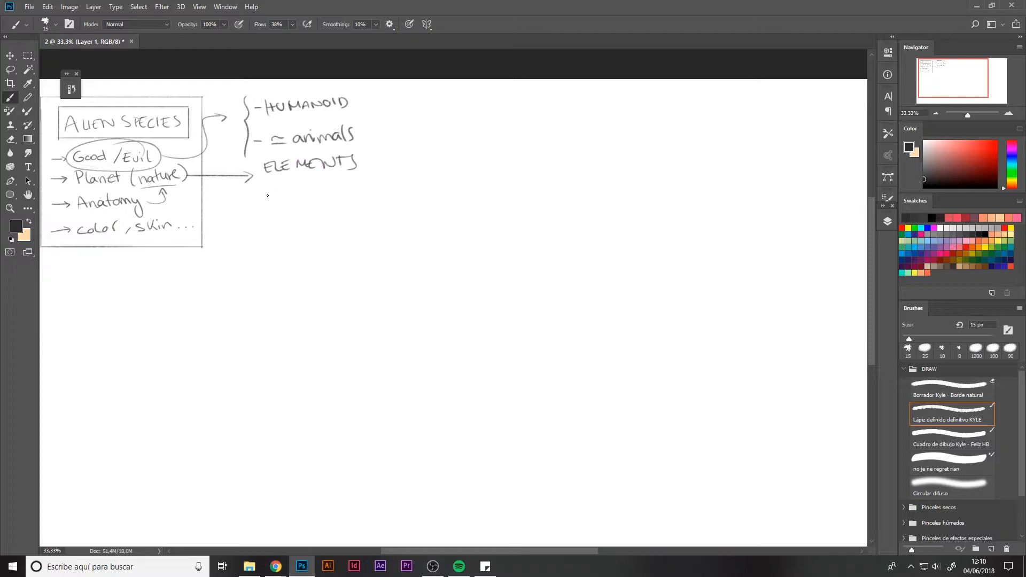
{"action": "mouse_move", "coordinate": [279, 188]}
{"action": "left_mouse_down"}
{"action": "mouse_move", "coordinate": [305, 196]}
{"action": "mouse_move", "coordinate": [334, 184]}
{"action": "mouse_move", "coordinate": [347, 196]}
{"action": "left_mouse_up"}
{"action": "left_click", "coordinate": [270, 213]}
{"action": "mouse_move", "coordinate": [284, 206]}
{"action": "left_mouse_down"}
{"action": "mouse_move", "coordinate": [282, 219]}
{"action": "mouse_move", "coordinate": [291, 216]}
{"action": "left_mouse_up"}
{"action": "left_click_drag", "start_coordinate": [281, 212], "coordinate": [299, 218]}
{"action": "mouse_move", "coordinate": [304, 204]}
{"action": "left_mouse_down"}
{"action": "mouse_move", "coordinate": [305, 216]}
{"action": "mouse_move", "coordinate": [319, 216]}
{"action": "mouse_move", "coordinate": [283, 238]}
{"action": "left_mouse_up"}
{"action": "left_click", "coordinate": [274, 230]}
{"action": "left_click_drag", "start_coordinate": [282, 239], "coordinate": [293, 226]}
{"action": "left_click_drag", "start_coordinate": [283, 232], "coordinate": [308, 236]}
{"action": "left_click_drag", "start_coordinate": [310, 225], "coordinate": [324, 237]}
{"action": "left_click_drag", "start_coordinate": [318, 224], "coordinate": [331, 235]}
{"action": "left_click_drag", "start_coordinate": [337, 223], "coordinate": [338, 230]}
Annotate WATER with an arrow to "≅ mammals as dolphins" and AIR with an arrow to "≅ BIRDS".
{"action": "left_click_drag", "start_coordinate": [356, 191], "coordinate": [377, 190]}
{"action": "left_click_drag", "start_coordinate": [373, 187], "coordinate": [401, 191]}
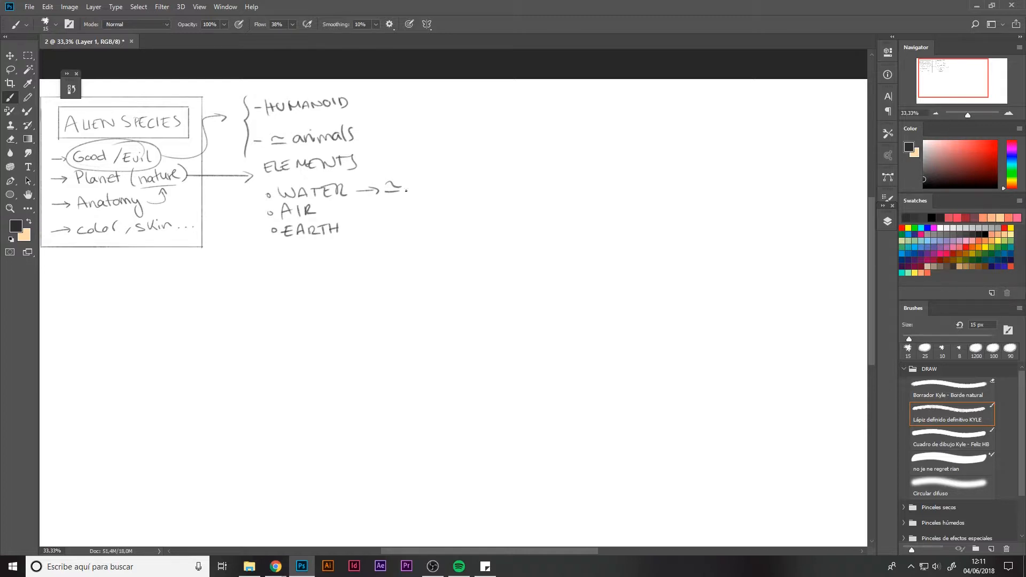
{"action": "mouse_move", "coordinate": [411, 186]}
{"action": "left_mouse_down"}
{"action": "mouse_move", "coordinate": [478, 184]}
{"action": "mouse_move", "coordinate": [503, 187]}
{"action": "left_mouse_up"}
{"action": "left_click_drag", "start_coordinate": [423, 202], "coordinate": [430, 209]}
{"action": "mouse_move", "coordinate": [443, 201]}
{"action": "left_mouse_down"}
{"action": "mouse_move", "coordinate": [435, 207]}
{"action": "mouse_move", "coordinate": [463, 206]}
{"action": "mouse_move", "coordinate": [467, 193]}
{"action": "mouse_move", "coordinate": [482, 193]}
{"action": "mouse_move", "coordinate": [491, 209]}
{"action": "mouse_move", "coordinate": [536, 205]}
{"action": "left_mouse_up"}
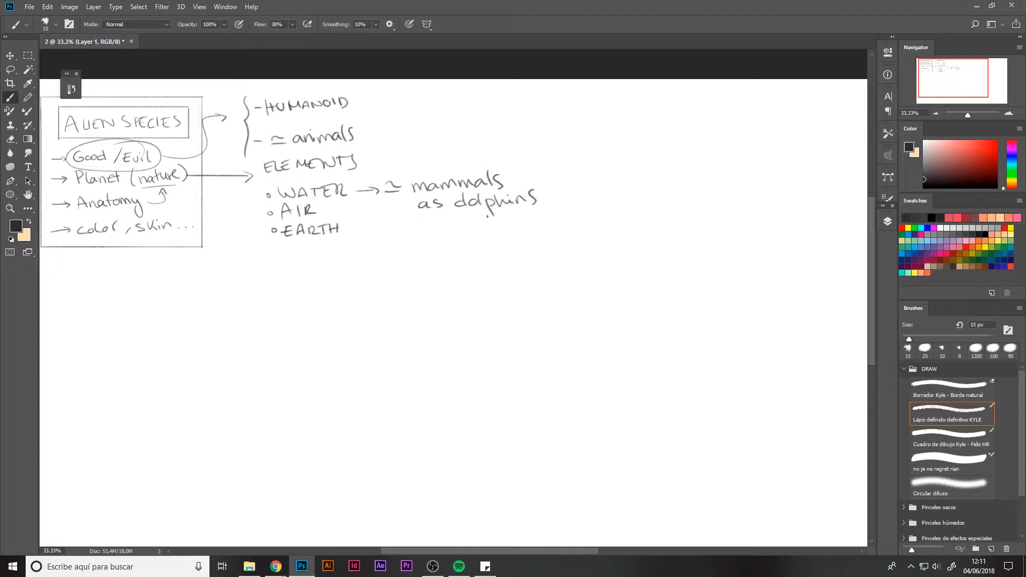
{"action": "left_click_drag", "start_coordinate": [328, 212], "coordinate": [401, 214]}
Branch EARTH with arrows to "REPTILIAN" and "BIRDS (NONFLY)", and draw a line through "NONFLY".
{"action": "left_click_drag", "start_coordinate": [345, 234], "coordinate": [379, 227]}
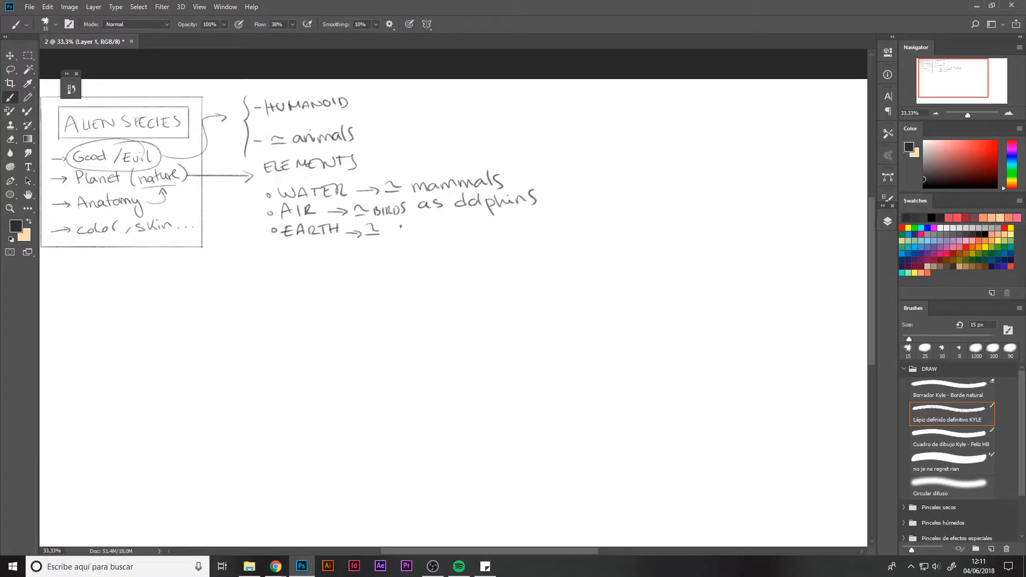
{"action": "mouse_move", "coordinate": [391, 236]}
{"action": "left_mouse_down"}
{"action": "mouse_move", "coordinate": [416, 225]}
{"action": "mouse_move", "coordinate": [416, 249]}
{"action": "mouse_move", "coordinate": [463, 222]}
{"action": "mouse_move", "coordinate": [478, 231]}
{"action": "mouse_move", "coordinate": [512, 223]}
{"action": "left_mouse_up"}
{"action": "mouse_move", "coordinate": [433, 240]}
{"action": "left_mouse_down"}
{"action": "mouse_move", "coordinate": [454, 252]}
{"action": "mouse_move", "coordinate": [517, 242]}
{"action": "left_mouse_up"}
{"action": "left_click_drag", "start_coordinate": [526, 242], "coordinate": [549, 240]}
{"action": "left_click_drag", "start_coordinate": [545, 241], "coordinate": [550, 242]}
{"action": "left_click_drag", "start_coordinate": [555, 238], "coordinate": [569, 246]}
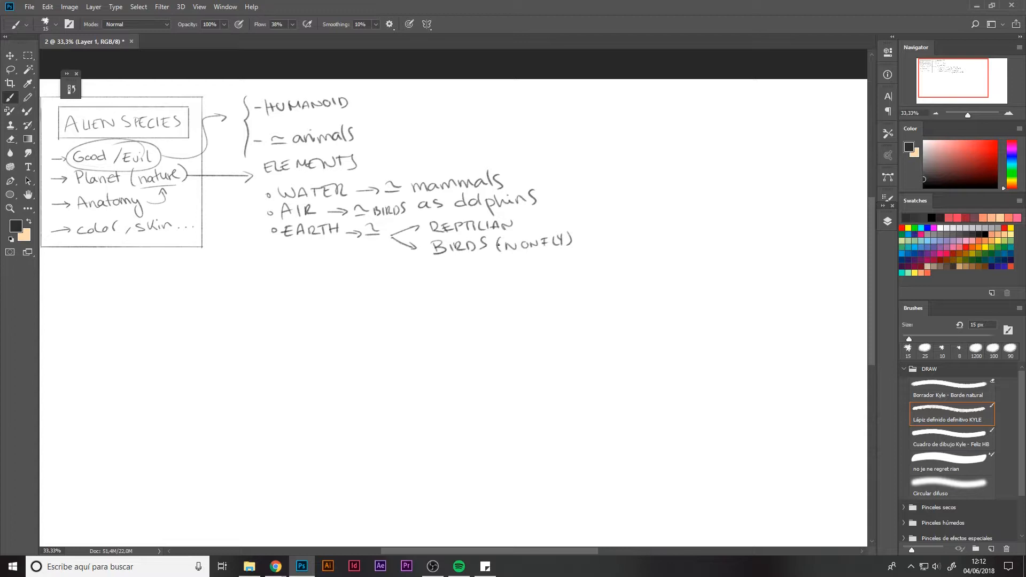
{"action": "left_click_drag", "start_coordinate": [498, 245], "coordinate": [562, 237]}
Add a third EARTH branch "MAMMALS" with a brace listing "(LION)", "(DOG)" and "(ELEPHANT)".
{"action": "mouse_move", "coordinate": [395, 237]}
{"action": "left_mouse_down"}
{"action": "mouse_move", "coordinate": [445, 275]}
{"action": "mouse_move", "coordinate": [509, 274]}
{"action": "left_mouse_up"}
{"action": "mouse_move", "coordinate": [517, 262]}
{"action": "left_mouse_down"}
{"action": "mouse_move", "coordinate": [508, 271]}
{"action": "mouse_move", "coordinate": [527, 269]}
{"action": "mouse_move", "coordinate": [530, 284]}
{"action": "mouse_move", "coordinate": [562, 258]}
{"action": "left_mouse_up"}
{"action": "mouse_move", "coordinate": [566, 266]}
{"action": "left_mouse_down"}
{"action": "mouse_move", "coordinate": [574, 257]}
{"action": "mouse_move", "coordinate": [581, 266]}
{"action": "mouse_move", "coordinate": [540, 287]}
{"action": "mouse_move", "coordinate": [552, 284]}
{"action": "left_mouse_up"}
{"action": "mouse_move", "coordinate": [562, 274]}
{"action": "left_mouse_down"}
{"action": "mouse_move", "coordinate": [541, 305]}
{"action": "mouse_move", "coordinate": [530, 288]}
{"action": "mouse_move", "coordinate": [548, 305]}
{"action": "mouse_move", "coordinate": [552, 296]}
{"action": "mouse_move", "coordinate": [615, 291]}
{"action": "left_mouse_up"}
{"action": "left_click_drag", "start_coordinate": [612, 291], "coordinate": [618, 303]}
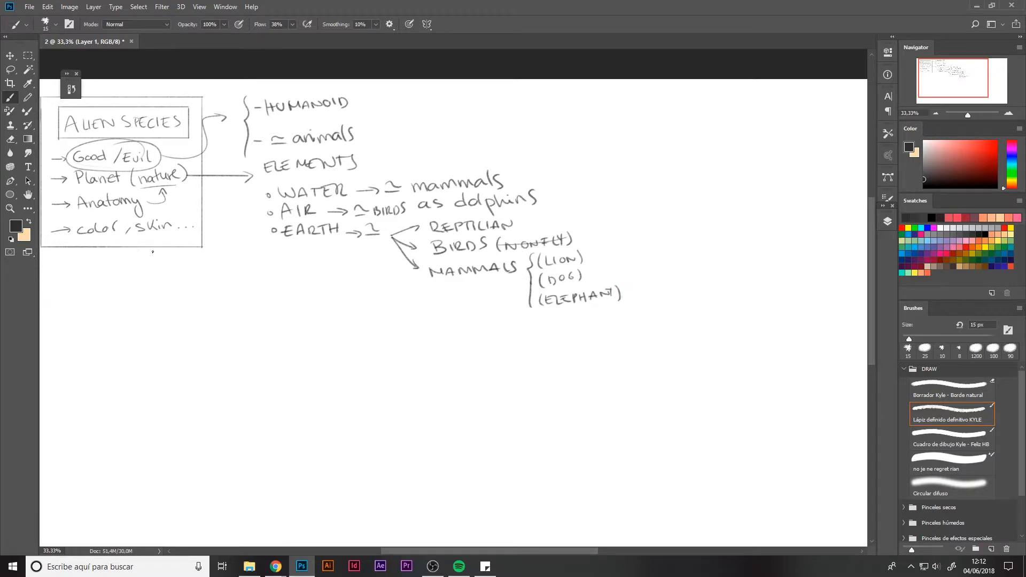
Draw an arrow from "color, skin..." to "DEPENDS ON HABITS" and start a two-entry brace with "NOCTURNAS".
{"action": "mouse_move", "coordinate": [86, 242]}
{"action": "left_mouse_down"}
{"action": "mouse_move", "coordinate": [85, 264]}
{"action": "mouse_move", "coordinate": [103, 280]}
{"action": "mouse_move", "coordinate": [229, 270]}
{"action": "mouse_move", "coordinate": [246, 259]}
{"action": "mouse_move", "coordinate": [250, 295]}
{"action": "mouse_move", "coordinate": [267, 283]}
{"action": "left_mouse_up"}
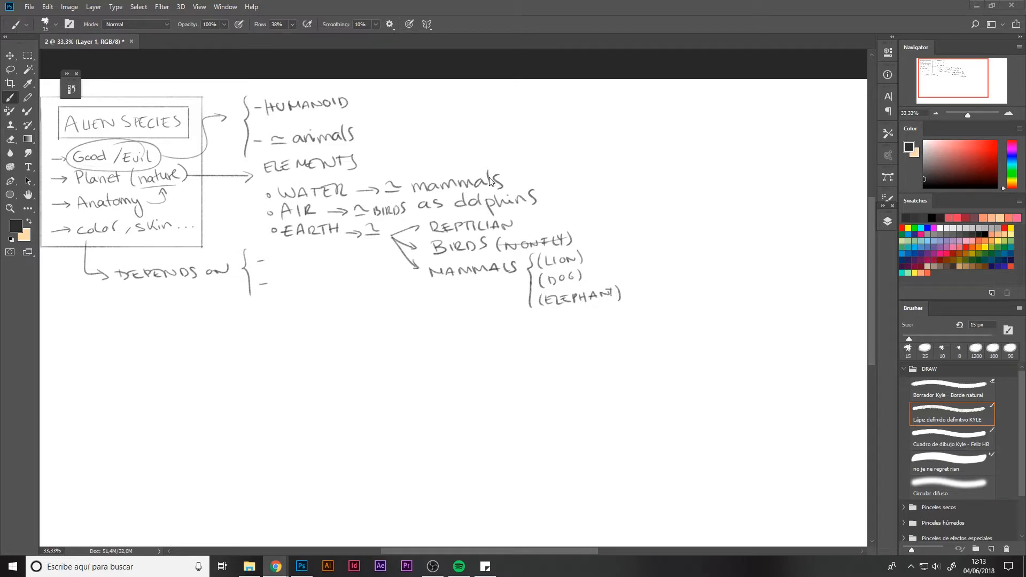
{"action": "left_click", "coordinate": [367, 245]}
{"action": "mouse_move", "coordinate": [270, 265]}
{"action": "left_mouse_down"}
{"action": "mouse_move", "coordinate": [320, 251]}
{"action": "mouse_move", "coordinate": [321, 261]}
{"action": "mouse_move", "coordinate": [351, 250]}
{"action": "left_mouse_up"}
{"action": "mouse_move", "coordinate": [135, 288]}
{"action": "left_mouse_down"}
{"action": "mouse_move", "coordinate": [138, 300]}
{"action": "mouse_move", "coordinate": [182, 291]}
{"action": "mouse_move", "coordinate": [189, 303]}
{"action": "left_mouse_up"}
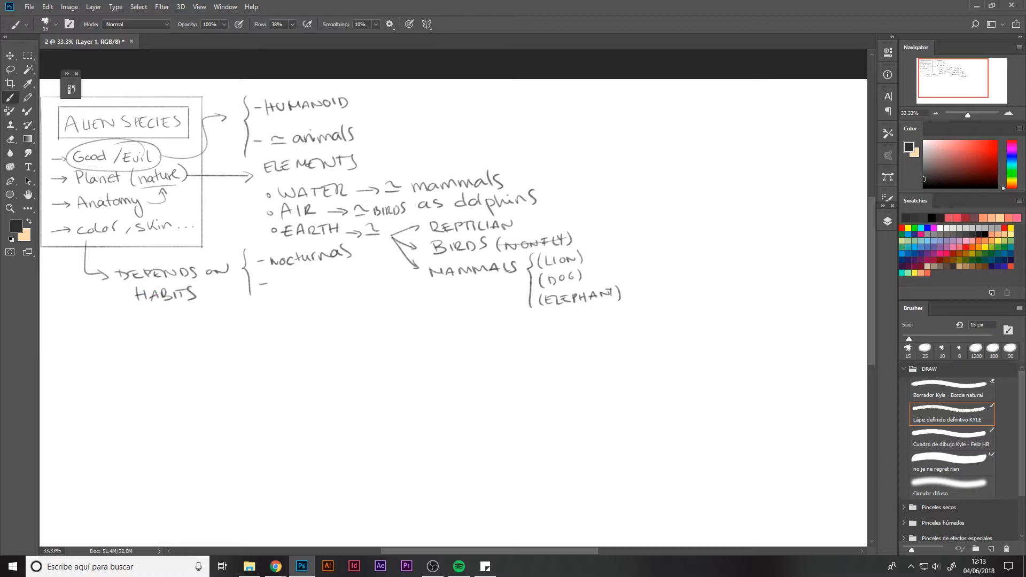
Add "DIURNAL" with a sun as the second habit, and correct the first to "NOCTURNAL" with a moon.
{"action": "key", "text": "alt+Tab"}
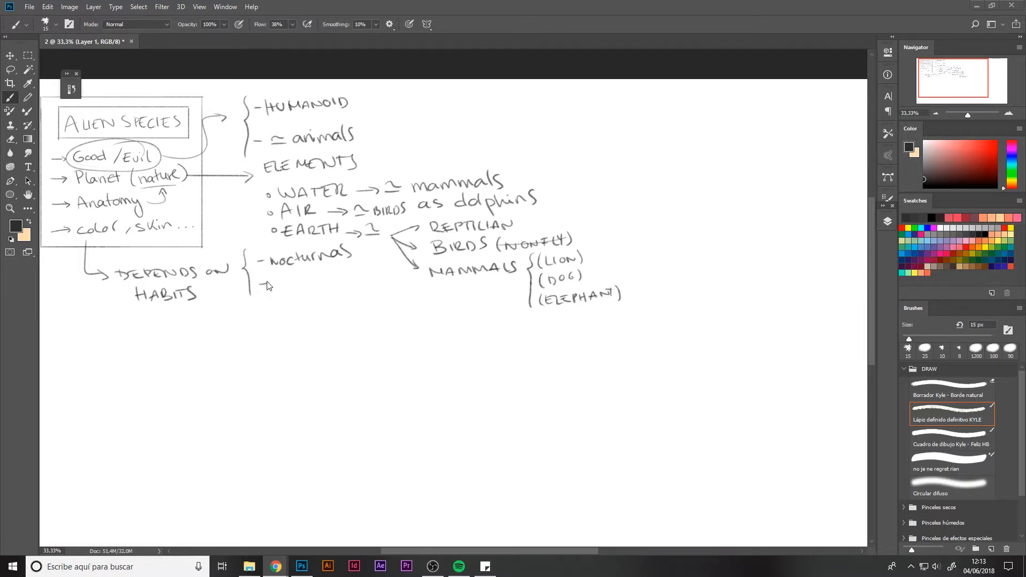
{"action": "left_click", "coordinate": [311, 285]}
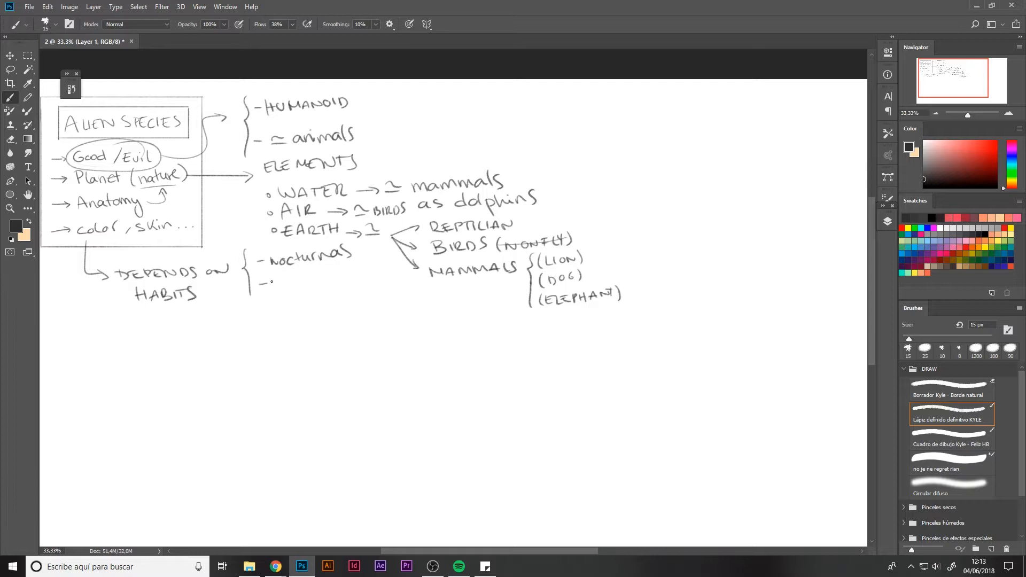
{"action": "left_click_drag", "start_coordinate": [271, 280], "coordinate": [284, 289]}
{"action": "left_click_drag", "start_coordinate": [288, 281], "coordinate": [352, 282]}
{"action": "key", "text": "e"}
{"action": "mouse_move", "coordinate": [348, 256]}
{"action": "left_mouse_down"}
{"action": "mouse_move", "coordinate": [374, 257]}
{"action": "mouse_move", "coordinate": [369, 249]}
{"action": "mouse_move", "coordinate": [365, 257]}
{"action": "mouse_move", "coordinate": [377, 257]}
{"action": "mouse_move", "coordinate": [366, 247]}
{"action": "mouse_move", "coordinate": [374, 253]}
{"action": "mouse_move", "coordinate": [362, 272]}
{"action": "left_mouse_up"}
{"action": "key", "text": "b"}
{"action": "key", "text": "ctrl+z"}
{"action": "key", "text": "ctrl+z"}
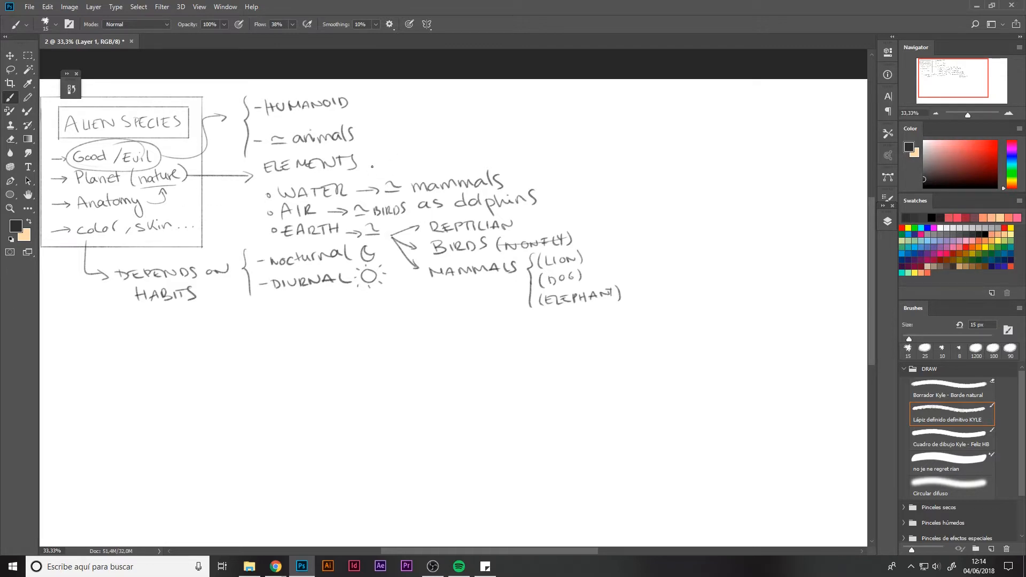
Draw a diagonal arrow up from the elements list and write "PLAY WITH ANATOMY" at its tip.
{"action": "mouse_move", "coordinate": [363, 177]}
{"action": "left_mouse_down"}
{"action": "mouse_move", "coordinate": [403, 146]}
{"action": "mouse_move", "coordinate": [397, 157]}
{"action": "left_mouse_up"}
{"action": "left_click_drag", "start_coordinate": [414, 107], "coordinate": [416, 112]}
{"action": "left_click_drag", "start_coordinate": [425, 109], "coordinate": [439, 113]}
{"action": "left_click_drag", "start_coordinate": [443, 107], "coordinate": [447, 111]}
{"action": "mouse_move", "coordinate": [451, 105]}
{"action": "left_mouse_down"}
{"action": "mouse_move", "coordinate": [446, 116]}
{"action": "mouse_move", "coordinate": [473, 105]}
{"action": "left_mouse_up"}
{"action": "mouse_move", "coordinate": [477, 105]}
{"action": "left_mouse_down"}
{"action": "mouse_move", "coordinate": [477, 114]}
{"action": "mouse_move", "coordinate": [490, 102]}
{"action": "mouse_move", "coordinate": [488, 114]}
{"action": "left_mouse_up"}
{"action": "left_click_drag", "start_coordinate": [495, 101], "coordinate": [495, 113]}
{"action": "left_click_drag", "start_coordinate": [424, 142], "coordinate": [472, 130]}
{"action": "left_click_drag", "start_coordinate": [468, 130], "coordinate": [467, 140]}
{"action": "mouse_move", "coordinate": [480, 132]}
{"action": "left_mouse_down"}
{"action": "mouse_move", "coordinate": [481, 140]}
{"action": "mouse_move", "coordinate": [482, 128]}
{"action": "left_mouse_up"}
{"action": "mouse_move", "coordinate": [485, 134]}
{"action": "left_mouse_down"}
{"action": "mouse_move", "coordinate": [488, 126]}
{"action": "mouse_move", "coordinate": [505, 134]}
{"action": "left_mouse_up"}
{"action": "left_click_drag", "start_coordinate": [512, 123], "coordinate": [506, 141]}
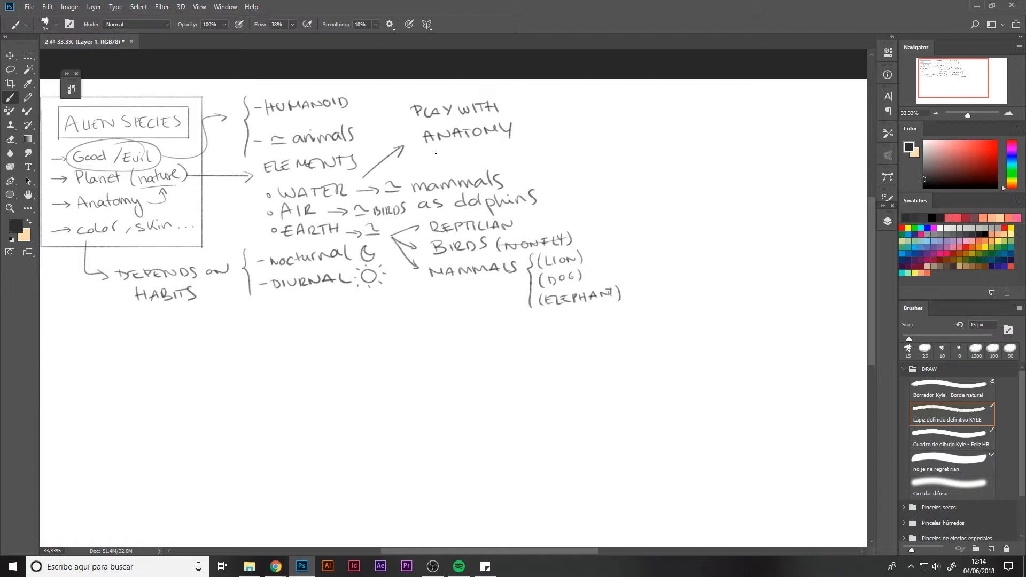
Add an arrow to "PLUS" under "ANATOMY" with a brace listing "EYES", "ARMS/LEGS" and "CLAWS".
{"action": "mouse_move", "coordinate": [436, 153]}
{"action": "left_mouse_down"}
{"action": "mouse_move", "coordinate": [446, 164]}
{"action": "mouse_move", "coordinate": [498, 151]}
{"action": "mouse_move", "coordinate": [533, 171]}
{"action": "left_mouse_up"}
{"action": "mouse_move", "coordinate": [546, 130]}
{"action": "left_mouse_down"}
{"action": "mouse_move", "coordinate": [563, 137]}
{"action": "mouse_move", "coordinate": [579, 125]}
{"action": "left_mouse_up"}
{"action": "left_click_drag", "start_coordinate": [551, 154], "coordinate": [599, 142]}
{"action": "mouse_move", "coordinate": [608, 139]}
{"action": "left_mouse_down"}
{"action": "mouse_move", "coordinate": [601, 152]}
{"action": "mouse_move", "coordinate": [640, 143]}
{"action": "left_mouse_up"}
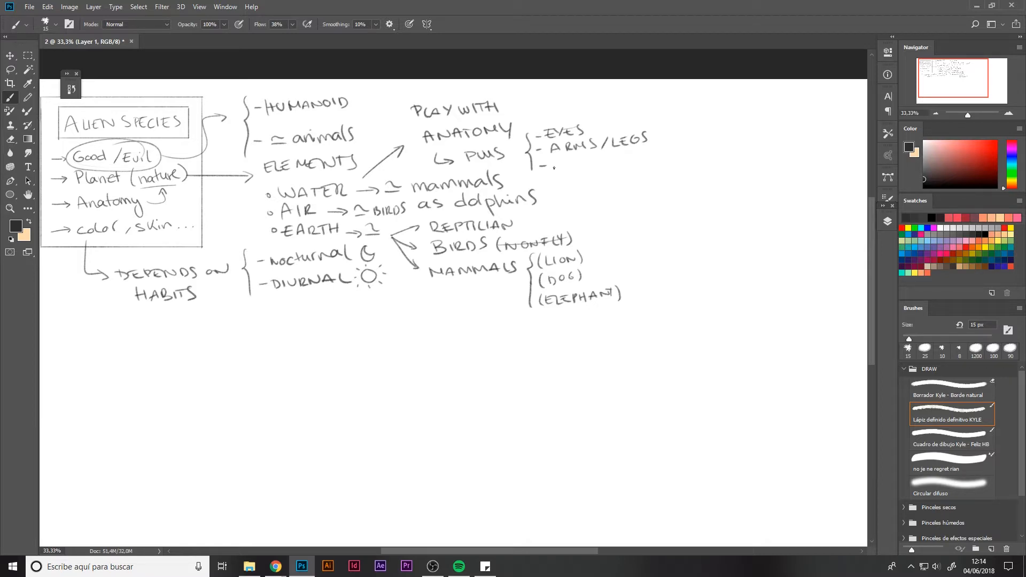
{"action": "mouse_move", "coordinate": [559, 161]}
{"action": "left_mouse_down"}
{"action": "mouse_move", "coordinate": [554, 169]}
{"action": "mouse_move", "coordinate": [572, 169]}
{"action": "left_mouse_up"}
{"action": "left_click_drag", "start_coordinate": [571, 170], "coordinate": [592, 169]}
Erase the crossed-out "(NONFLY)" beside "BIRDS" with an enlarged eraser.
{"action": "left_click_drag", "start_coordinate": [116, 261], "coordinate": [191, 259]}
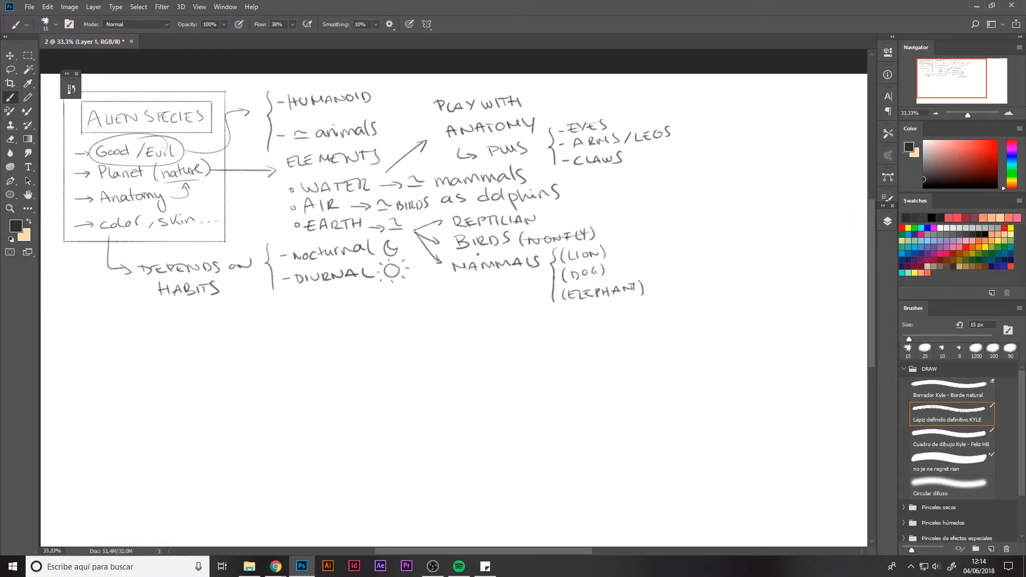
{"action": "key", "text": "e"}
{"action": "key", "text": "bracketright"}
{"action": "key", "text": "bracketright"}
{"action": "key", "text": "bracketright"}
{"action": "key", "text": "bracketright"}
{"action": "key", "text": "bracketright"}
{"action": "key", "text": "bracketright"}
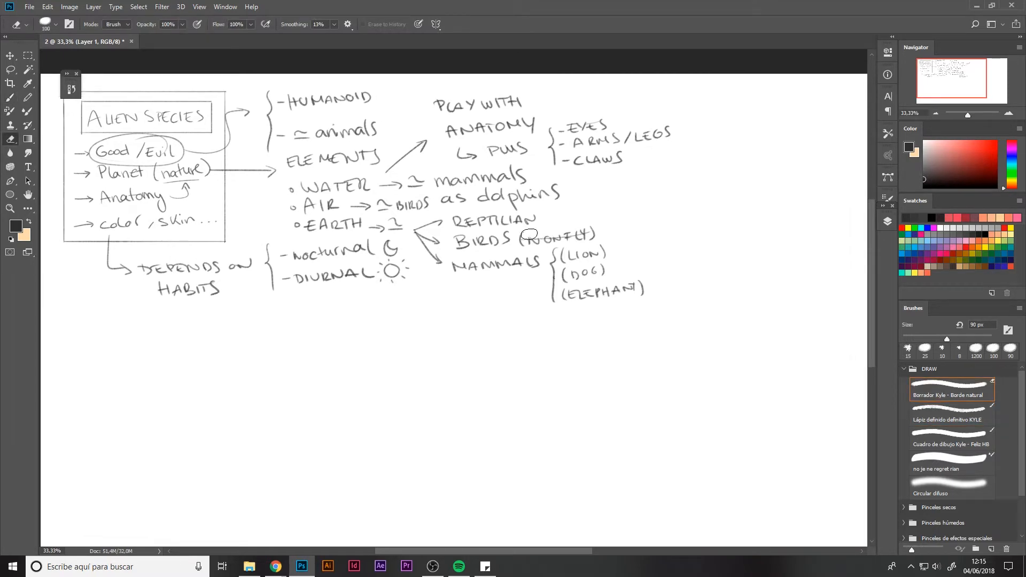
{"action": "left_click_drag", "start_coordinate": [521, 236], "coordinate": [604, 232]}
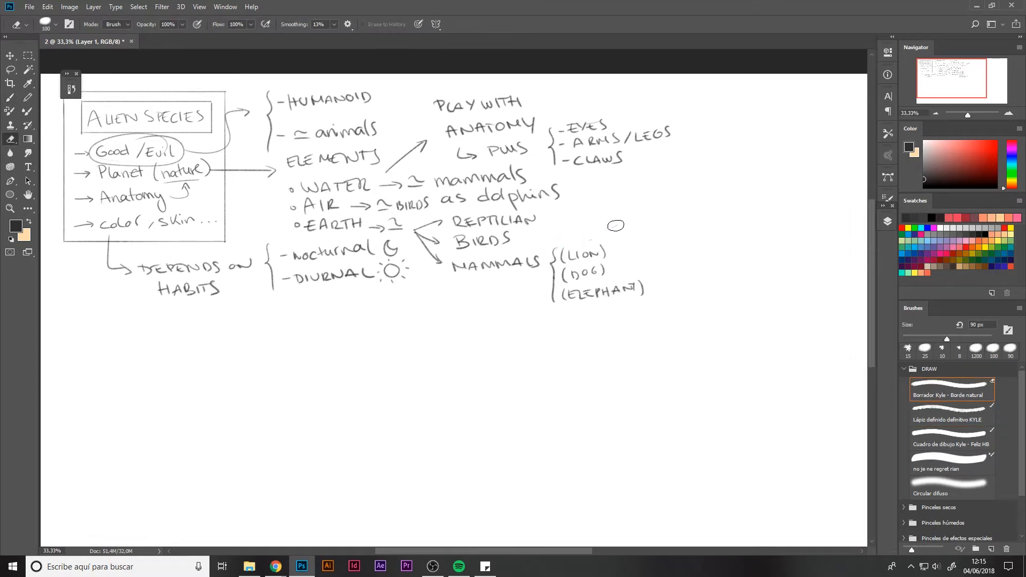
{"action": "key", "text": "bracketright"}
Enlarge the whole diagram with Free Transform so it spans most of the canvas width, and centre it.
{"action": "left_click_drag", "start_coordinate": [545, 327], "coordinate": [526, 331]}
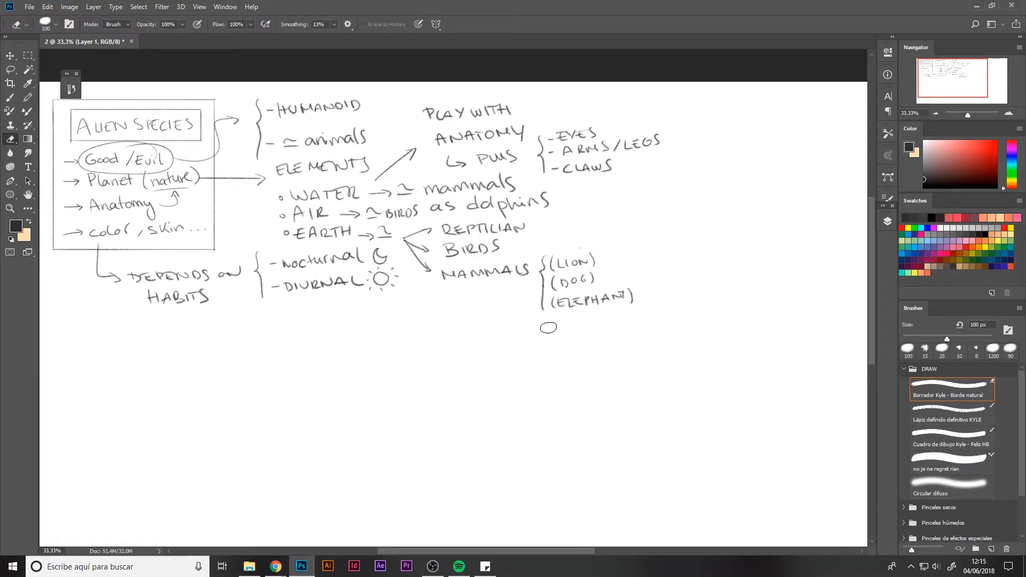
{"action": "key", "text": "l"}
{"action": "left_click_drag", "start_coordinate": [577, 279], "coordinate": [596, 256]}
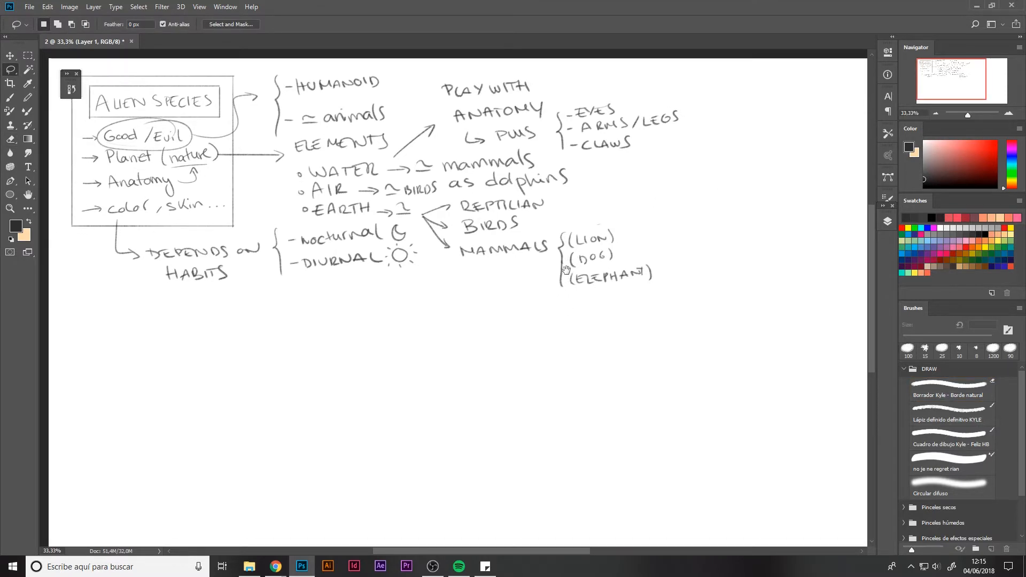
{"action": "key", "text": "b"}
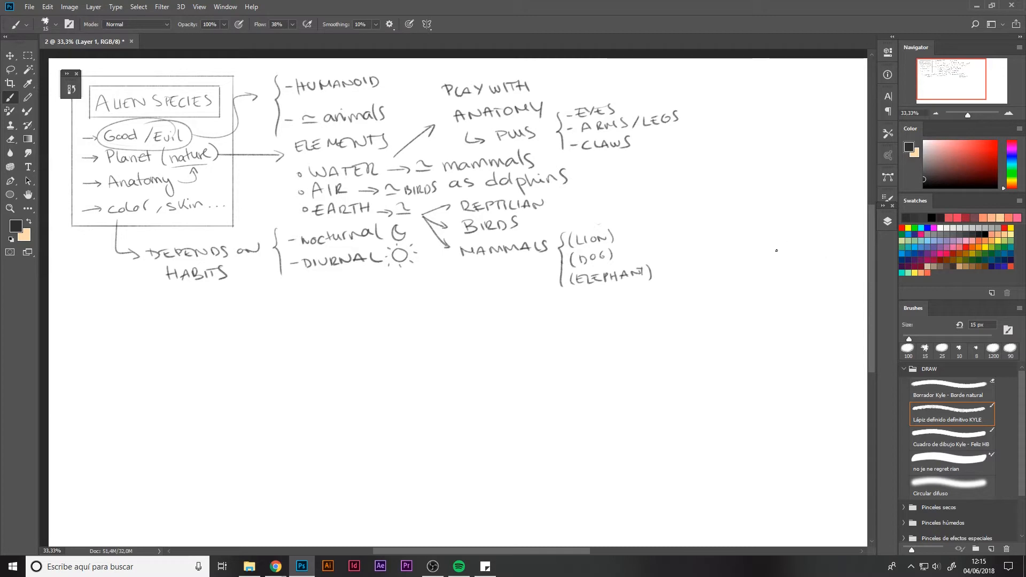
{"action": "key", "text": "ctrl+minus"}
{"action": "key", "text": "ctrl+t"}
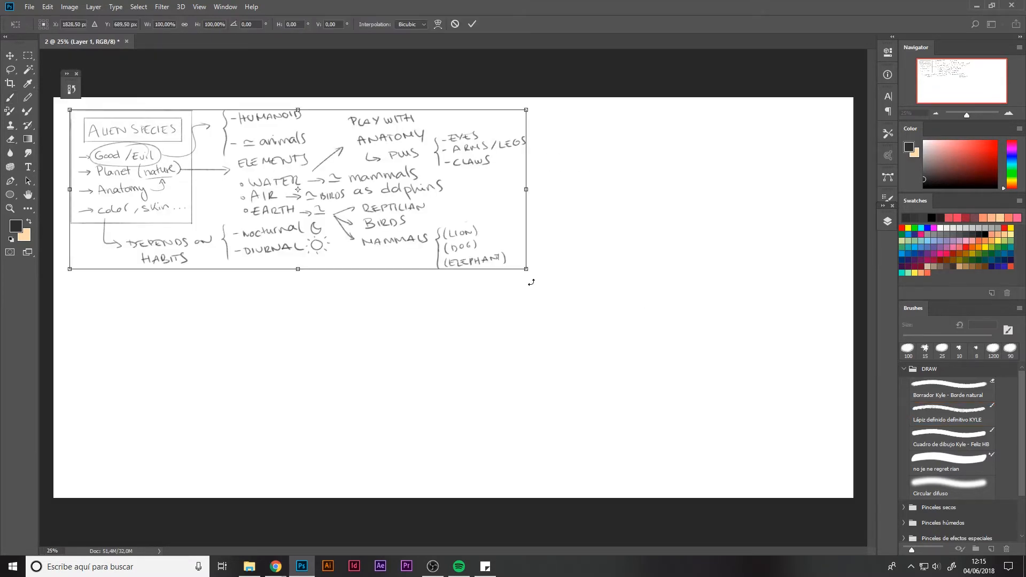
{"action": "mouse_move", "coordinate": [528, 272]}
{"action": "left_mouse_down"}
{"action": "mouse_move", "coordinate": [600, 298]}
{"action": "mouse_move", "coordinate": [756, 447]}
{"action": "mouse_move", "coordinate": [789, 463]}
{"action": "left_mouse_up"}
{"action": "left_click_drag", "start_coordinate": [646, 285], "coordinate": [654, 321]}
{"action": "key", "text": "Return"}
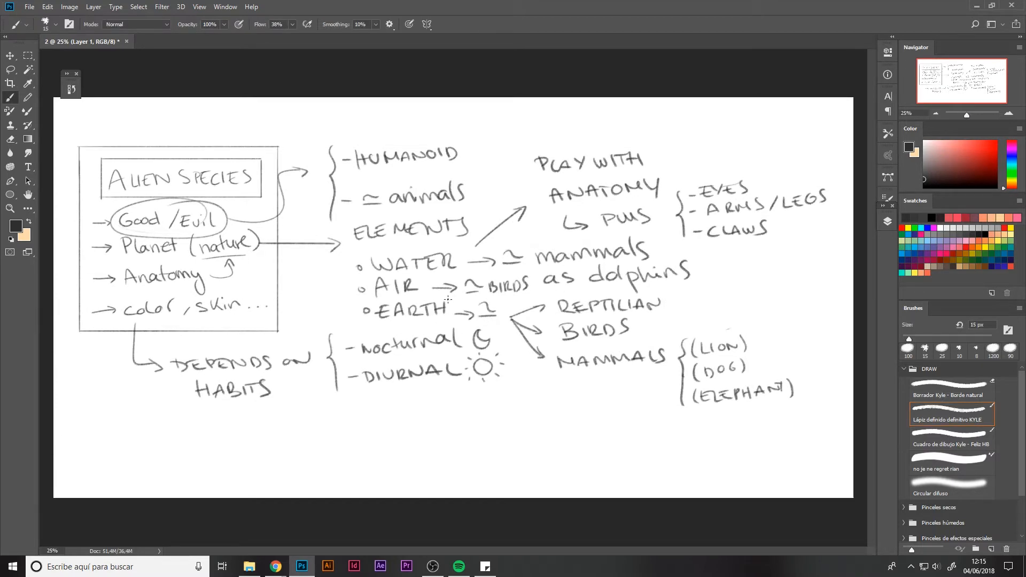
Choose a light red colour and write "LET'S CHOOSE A FEW OF THEM" beneath the diagram.
{"action": "mouse_move", "coordinate": [962, 152]}
{"action": "left_mouse_down"}
{"action": "mouse_move", "coordinate": [957, 138]}
{"action": "mouse_move", "coordinate": [972, 141]}
{"action": "left_mouse_up"}
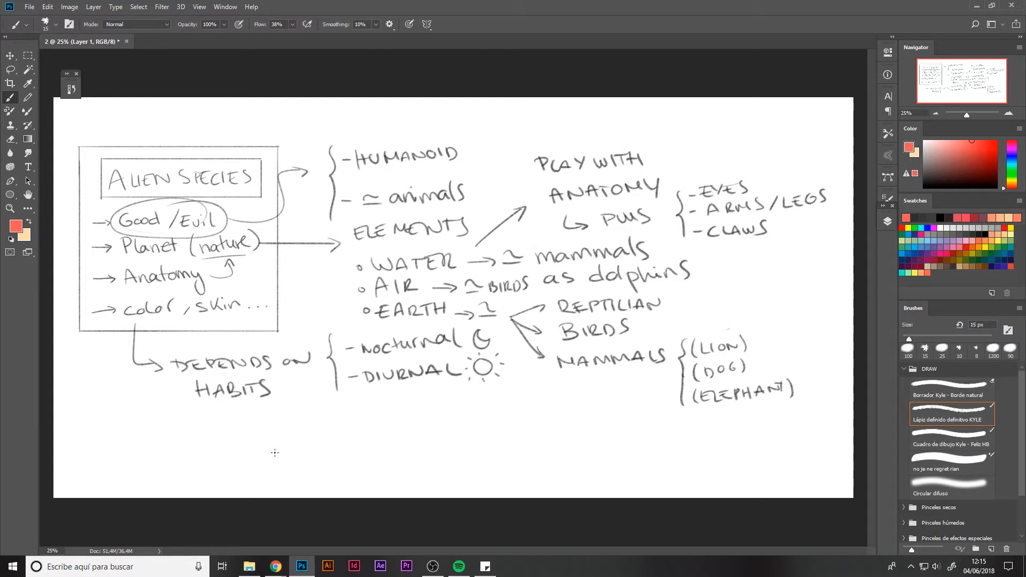
{"action": "left_click_drag", "start_coordinate": [274, 446], "coordinate": [281, 458]}
{"action": "mouse_move", "coordinate": [287, 447]}
{"action": "left_mouse_down"}
{"action": "mouse_move", "coordinate": [280, 458]}
{"action": "mouse_move", "coordinate": [300, 444]}
{"action": "left_mouse_up"}
{"action": "mouse_move", "coordinate": [295, 446]}
{"action": "left_mouse_down"}
{"action": "mouse_move", "coordinate": [297, 458]}
{"action": "mouse_move", "coordinate": [339, 454]}
{"action": "left_mouse_up"}
{"action": "mouse_move", "coordinate": [338, 449]}
{"action": "left_mouse_down"}
{"action": "mouse_move", "coordinate": [360, 441]}
{"action": "mouse_move", "coordinate": [408, 450]}
{"action": "left_mouse_up"}
{"action": "left_click_drag", "start_coordinate": [400, 447], "coordinate": [406, 446]}
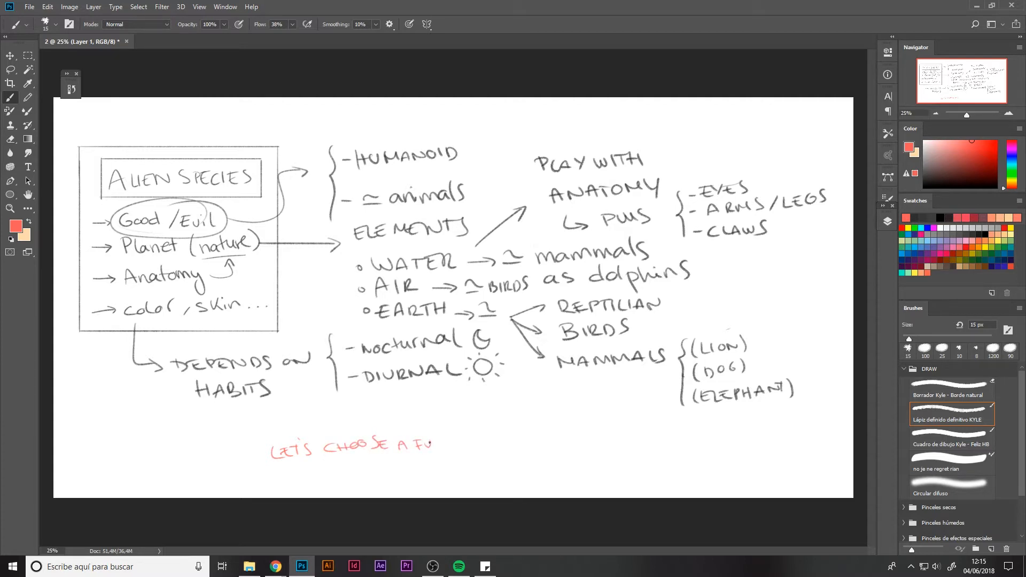
{"action": "key", "text": "e"}
{"action": "key", "text": "b"}
{"action": "mouse_move", "coordinate": [424, 439]}
{"action": "left_mouse_down"}
{"action": "mouse_move", "coordinate": [422, 450]}
{"action": "mouse_move", "coordinate": [485, 440]}
{"action": "left_mouse_up"}
{"action": "left_click_drag", "start_coordinate": [481, 441], "coordinate": [481, 450]}
{"action": "left_click_drag", "start_coordinate": [489, 441], "coordinate": [532, 440]}
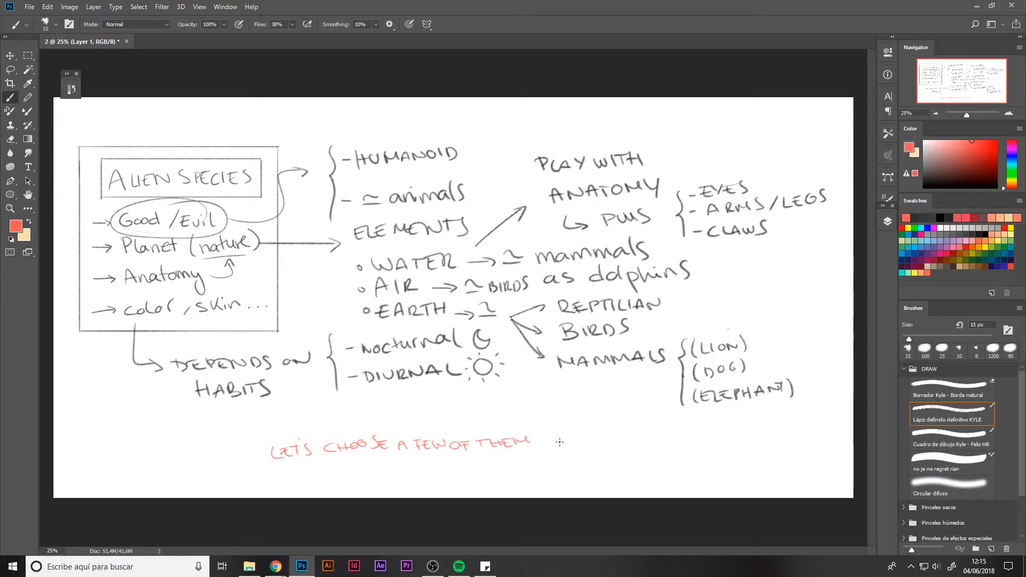
Write two numbered options beside the red sentence: "1 NOCTURNAL/≃ANIMAL" and "2 DIURNAL/HUMANOID".
{"action": "mouse_move", "coordinate": [559, 440]}
{"action": "left_mouse_down"}
{"action": "mouse_move", "coordinate": [568, 472]}
{"action": "mouse_move", "coordinate": [559, 459]}
{"action": "mouse_move", "coordinate": [587, 438]}
{"action": "mouse_move", "coordinate": [680, 445]}
{"action": "left_mouse_up"}
{"action": "mouse_move", "coordinate": [577, 465]}
{"action": "left_mouse_down"}
{"action": "mouse_move", "coordinate": [576, 475]}
{"action": "mouse_move", "coordinate": [628, 466]}
{"action": "mouse_move", "coordinate": [657, 474]}
{"action": "left_mouse_up"}
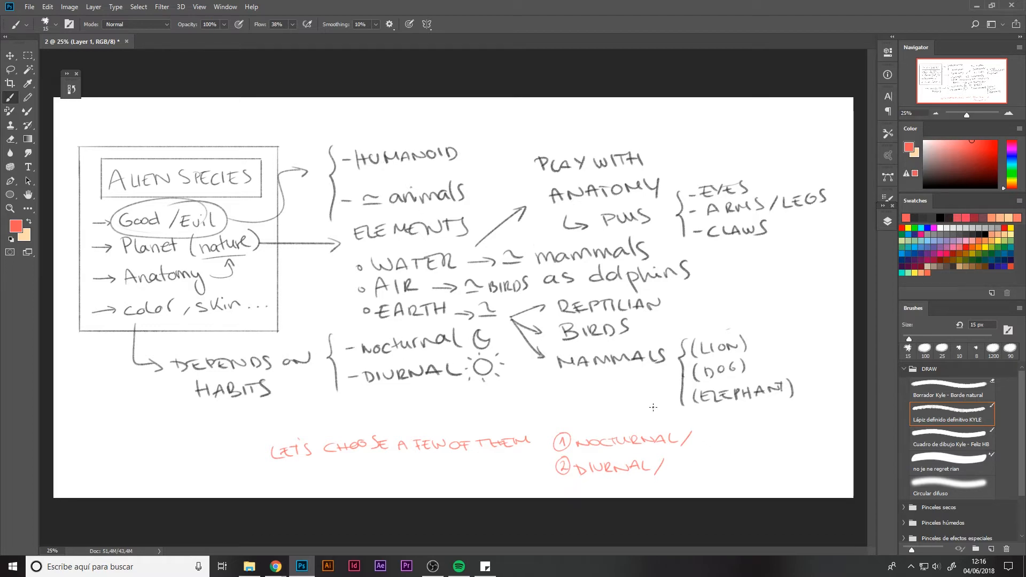
{"action": "key", "text": "alt"}
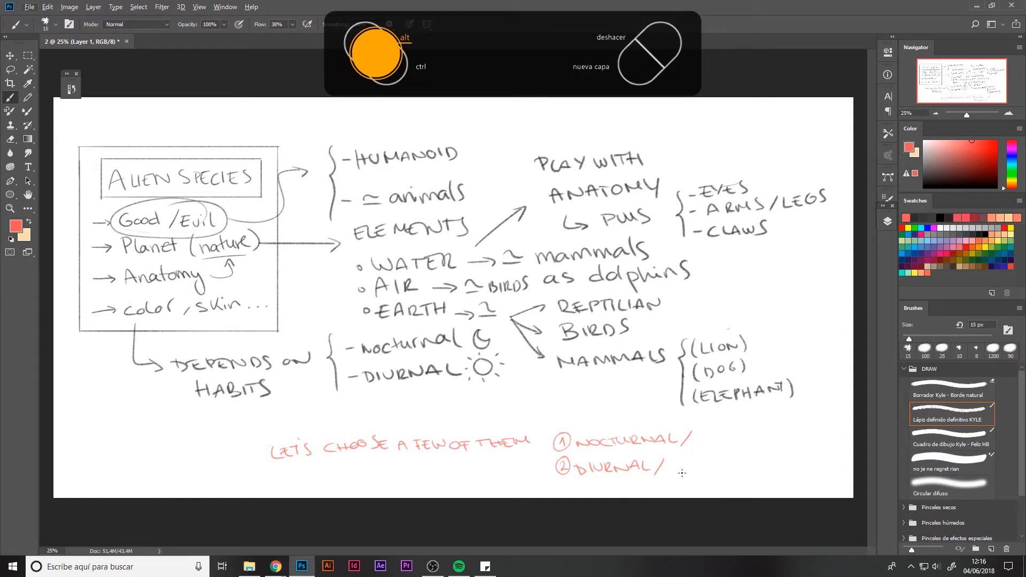
{"action": "left_click_drag", "start_coordinate": [669, 464], "coordinate": [675, 472]}
{"action": "left_click_drag", "start_coordinate": [667, 468], "coordinate": [759, 463]}
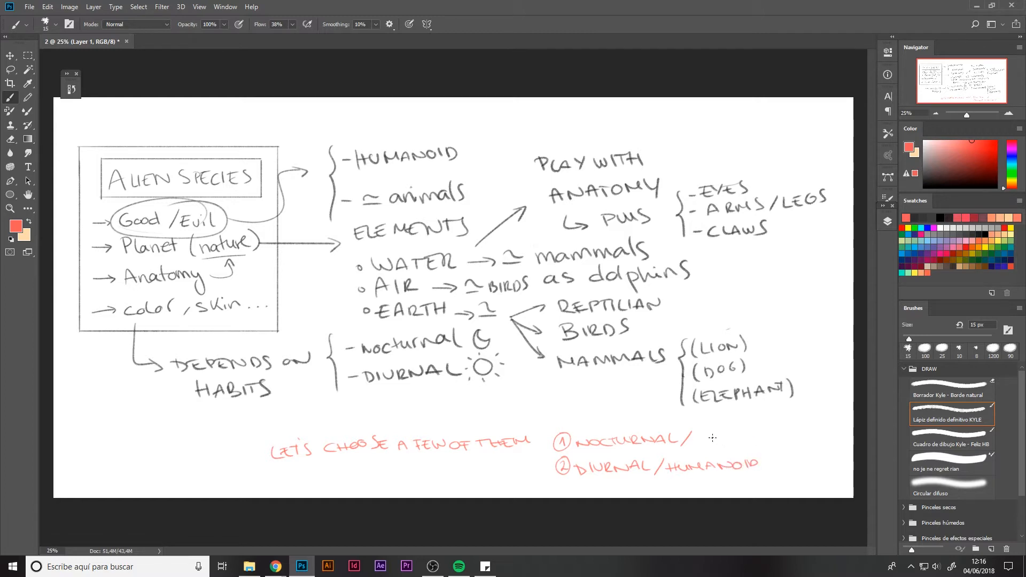
{"action": "left_click_drag", "start_coordinate": [694, 438], "coordinate": [778, 440]}
Select all the red writing and move it to the left edge of the canvas.
{"action": "key", "text": "m"}
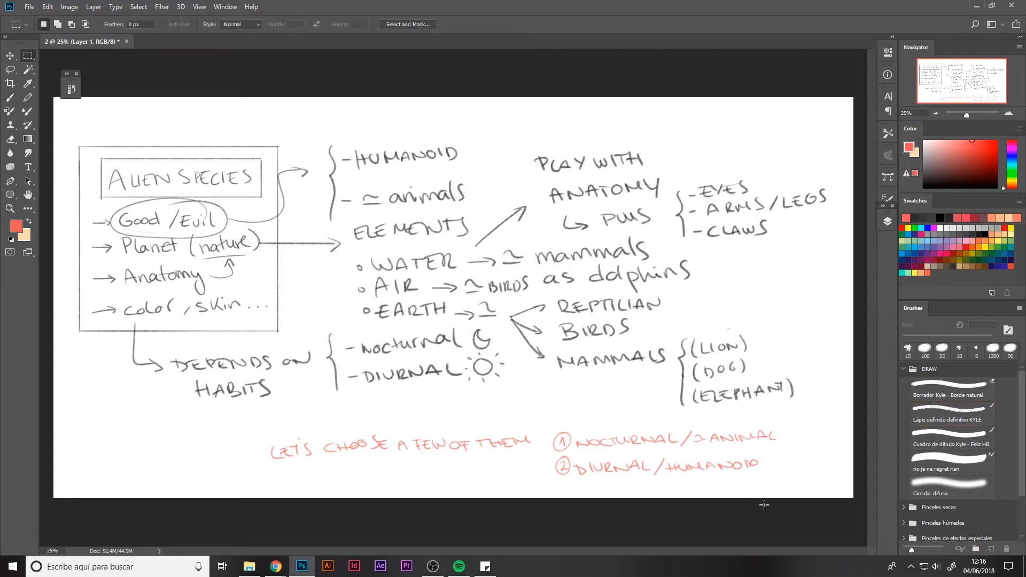
{"action": "mouse_move", "coordinate": [764, 505]}
{"action": "left_mouse_down"}
{"action": "mouse_move", "coordinate": [765, 486]}
{"action": "mouse_move", "coordinate": [320, 454]}
{"action": "mouse_move", "coordinate": [252, 426]}
{"action": "left_mouse_up"}
{"action": "key", "text": "ctrl+t"}
{"action": "left_click_drag", "start_coordinate": [470, 445], "coordinate": [260, 453]}
{"action": "key", "text": "Return"}
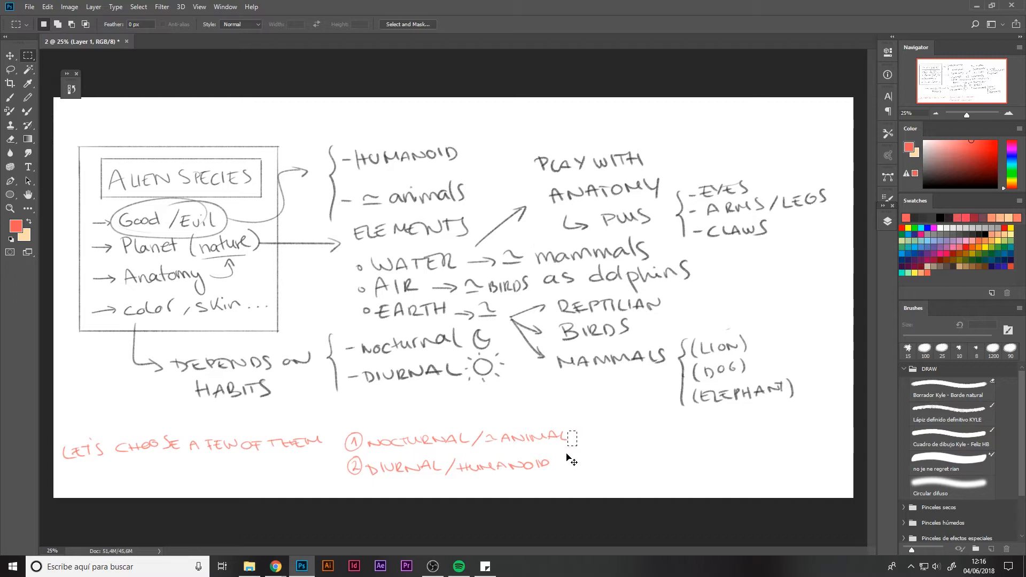
Extend option 1 with "/AIR/" and option 2 with "/EARTH/".
{"action": "key", "text": "b"}
{"action": "left_click_drag", "start_coordinate": [575, 432], "coordinate": [549, 473]}
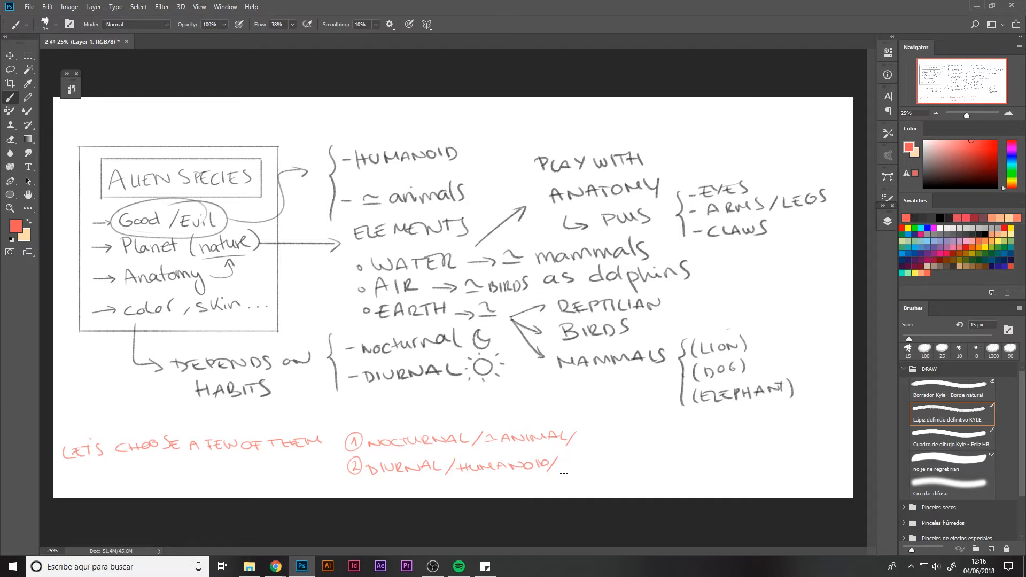
{"action": "left_click_drag", "start_coordinate": [559, 469], "coordinate": [601, 468]}
{"action": "left_click_drag", "start_coordinate": [578, 442], "coordinate": [609, 441]}
{"action": "left_click_drag", "start_coordinate": [620, 432], "coordinate": [608, 473]}
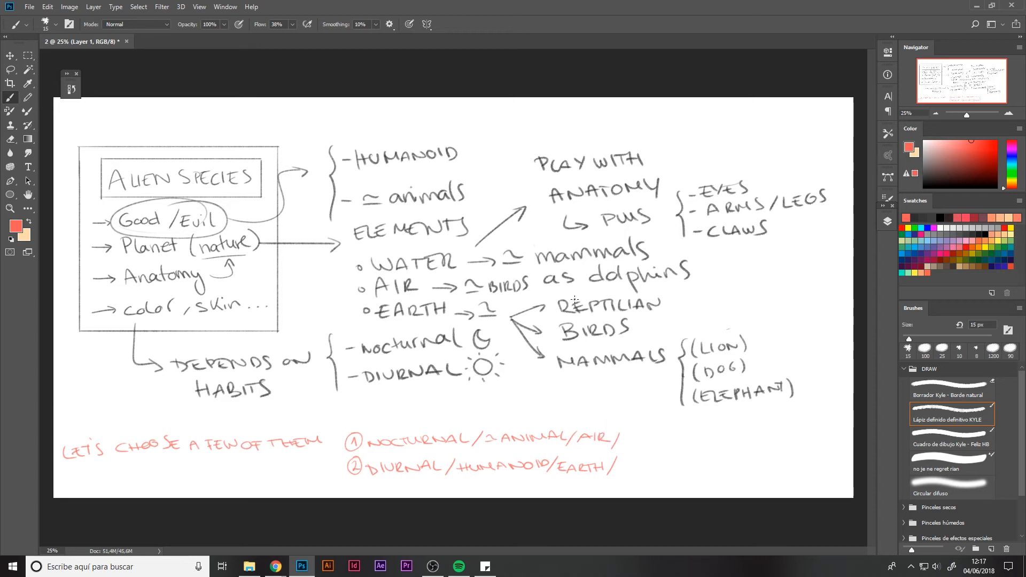
Annotate the AIR line in red with an arrow and "(BATS)", sketch a small bat below, and add a circled "FLYING".
{"action": "mouse_move", "coordinate": [699, 277]}
{"action": "left_mouse_down"}
{"action": "mouse_move", "coordinate": [729, 289]}
{"action": "mouse_move", "coordinate": [784, 276]}
{"action": "mouse_move", "coordinate": [771, 308]}
{"action": "mouse_move", "coordinate": [785, 304]}
{"action": "mouse_move", "coordinate": [770, 301]}
{"action": "left_mouse_up"}
{"action": "mouse_move", "coordinate": [782, 299]}
{"action": "left_mouse_down"}
{"action": "mouse_move", "coordinate": [767, 318]}
{"action": "mouse_move", "coordinate": [799, 304]}
{"action": "mouse_move", "coordinate": [762, 320]}
{"action": "mouse_move", "coordinate": [754, 304]}
{"action": "mouse_move", "coordinate": [747, 326]}
{"action": "mouse_move", "coordinate": [803, 308]}
{"action": "mouse_move", "coordinate": [806, 295]}
{"action": "mouse_move", "coordinate": [818, 305]}
{"action": "mouse_move", "coordinate": [807, 308]}
{"action": "mouse_move", "coordinate": [826, 343]}
{"action": "mouse_move", "coordinate": [790, 350]}
{"action": "mouse_move", "coordinate": [790, 342]}
{"action": "mouse_move", "coordinate": [814, 345]}
{"action": "mouse_move", "coordinate": [787, 351]}
{"action": "left_mouse_up"}
{"action": "key", "text": "w"}
{"action": "key", "text": "e"}
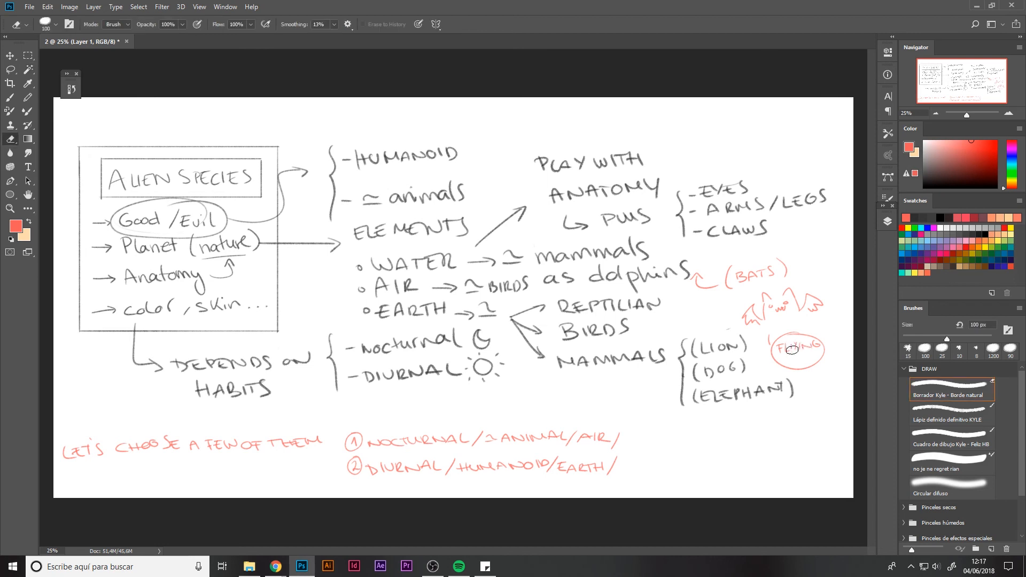
Write "MAMMAL" under "FLYING" inside the red circle and add short accent strokes beside the bat sketch.
{"action": "key", "text": "b"}
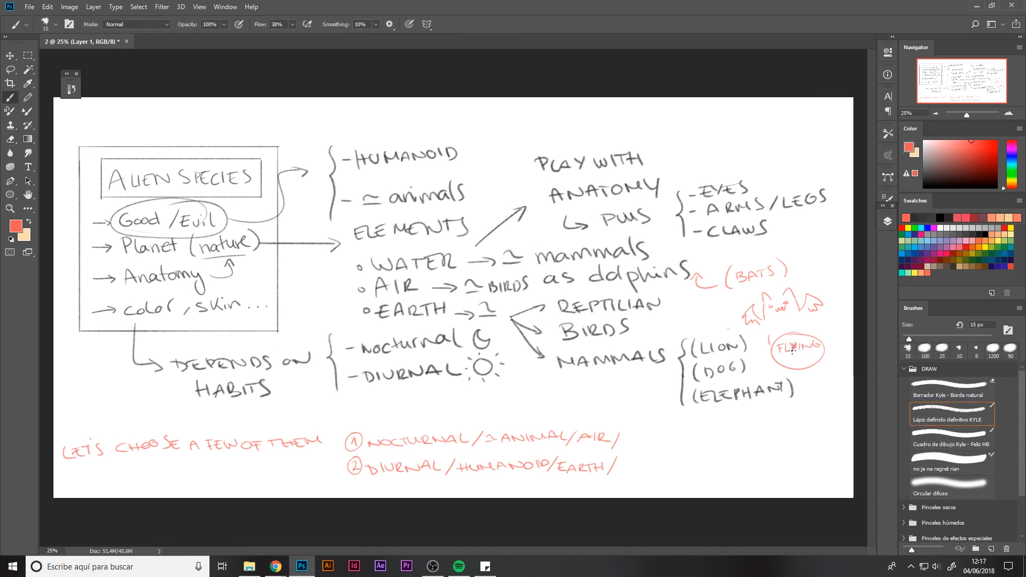
{"action": "key", "text": "e"}
{"action": "key", "text": "b"}
{"action": "mouse_move", "coordinate": [785, 364]}
{"action": "left_mouse_down"}
{"action": "mouse_move", "coordinate": [792, 354]}
{"action": "mouse_move", "coordinate": [823, 357]}
{"action": "left_mouse_up"}
{"action": "left_click_drag", "start_coordinate": [801, 285], "coordinate": [798, 289]}
{"action": "left_click_drag", "start_coordinate": [805, 290], "coordinate": [800, 295]}
{"action": "key", "text": "alt+Tab"}
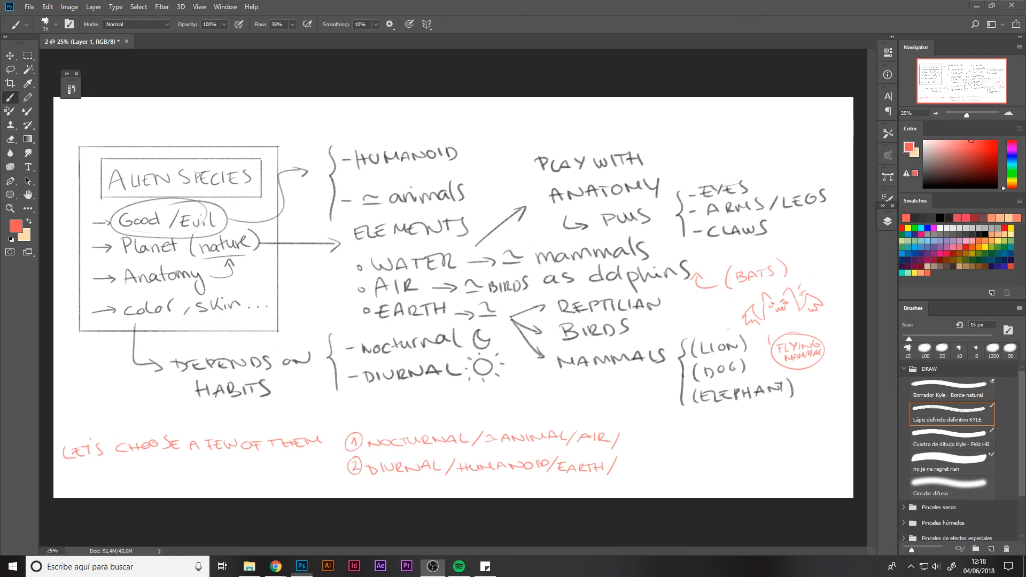